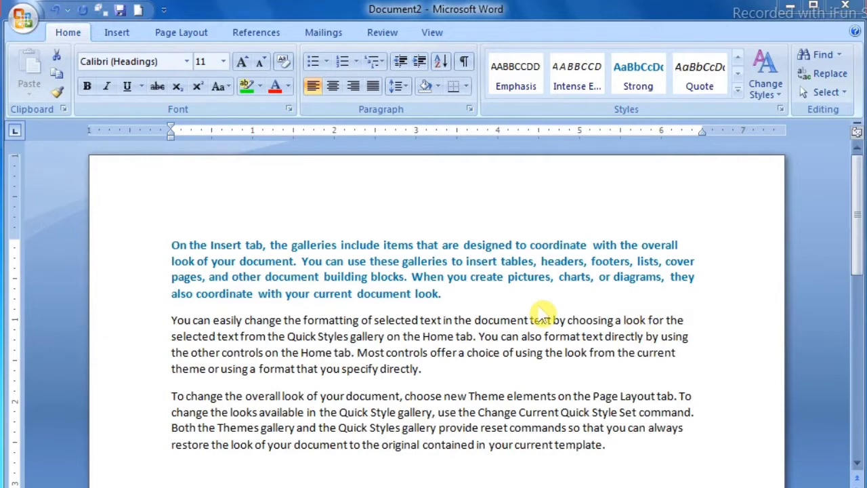
# - Apply the Strong quick style to the whole first paragraph, beginning "On the Insert tab"
pyautogui.click(520, 326)
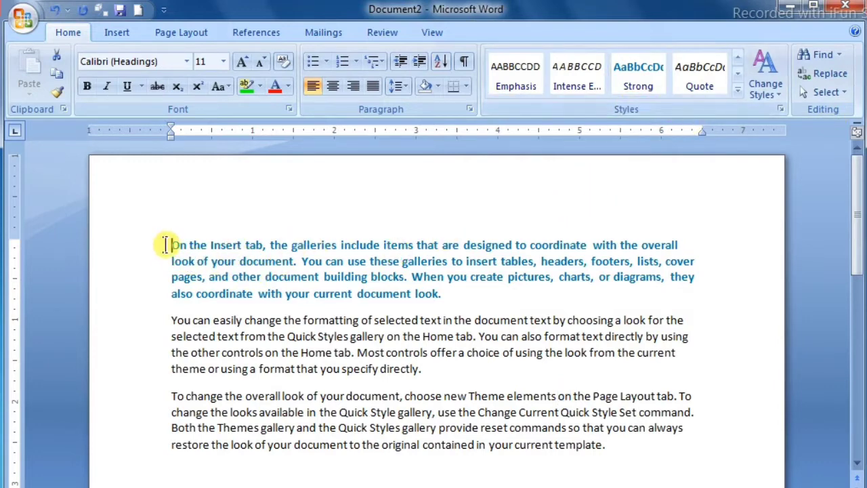
pyautogui.moveTo(170, 246); pyautogui.dragTo(460, 302)
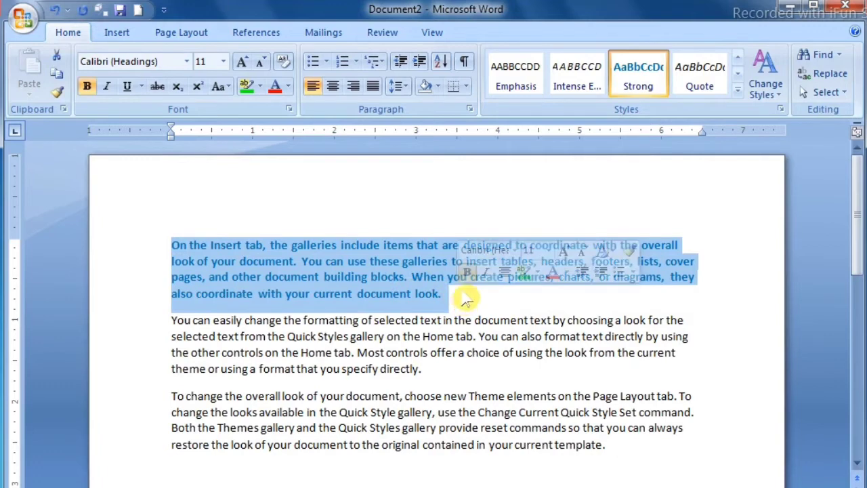
pyautogui.click(739, 90)
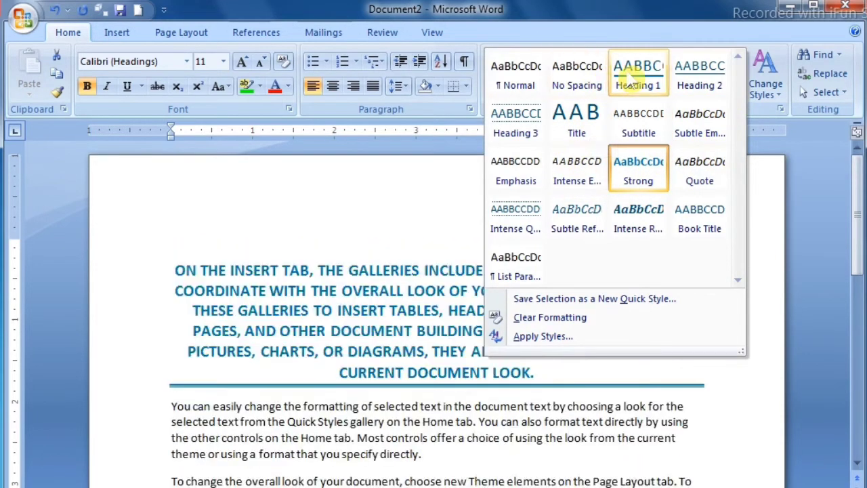
pyautogui.click(637, 175)
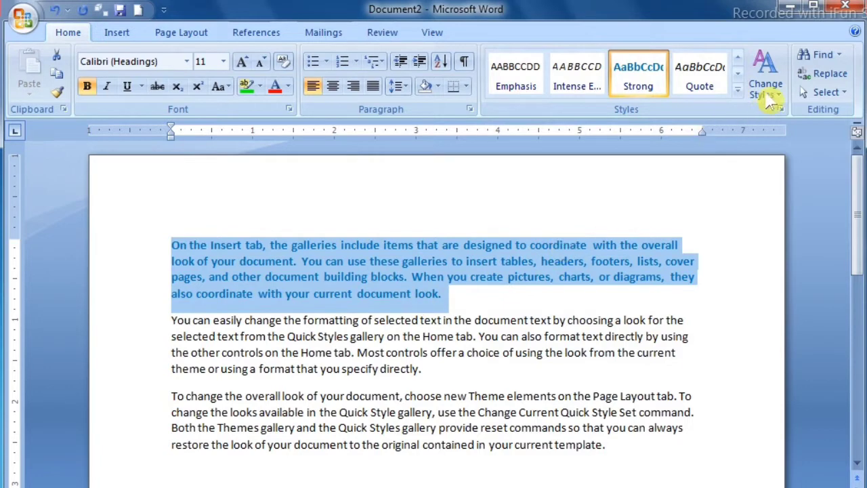
# - Set the document's style colors to the built-in Flow color scheme
pyautogui.click(772, 98)
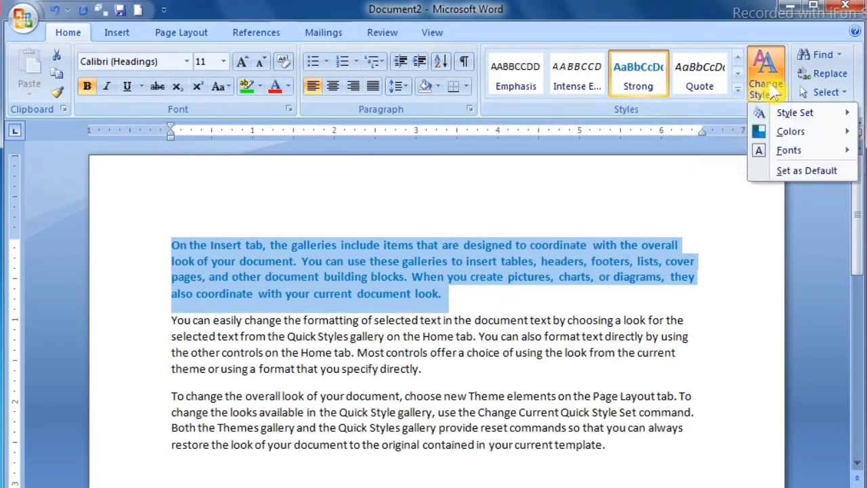
pyautogui.moveTo(782, 115)
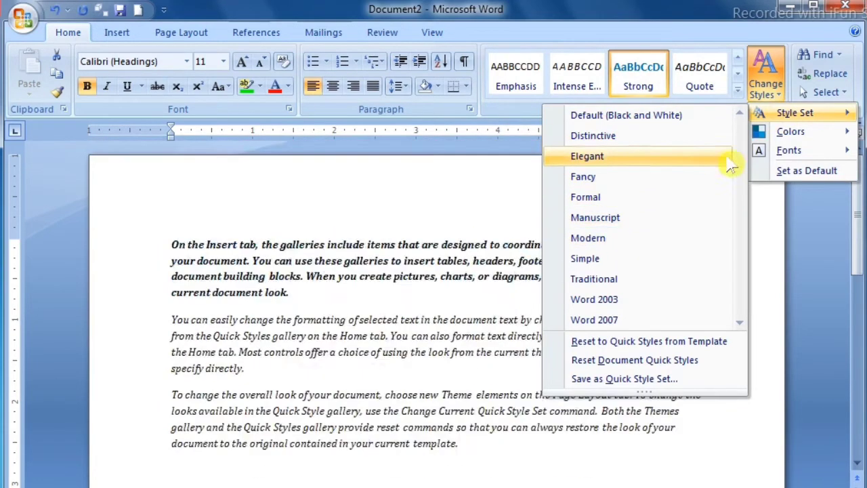
pyautogui.moveTo(793, 132)
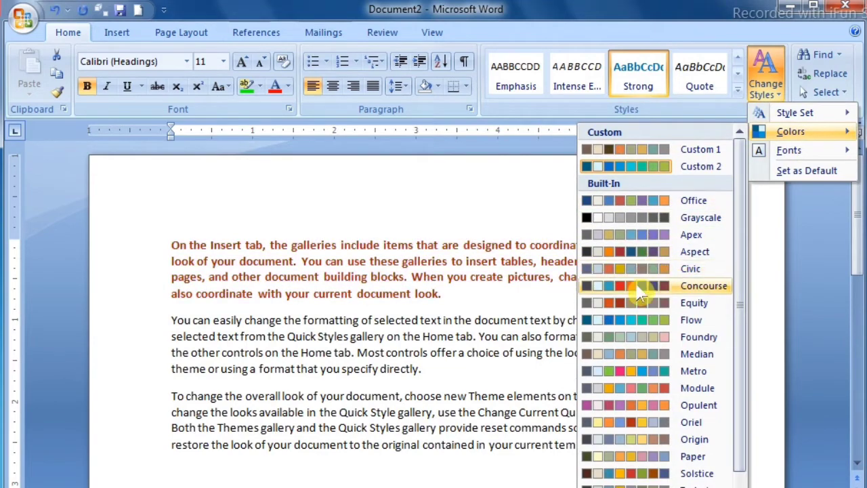
pyautogui.click(629, 329)
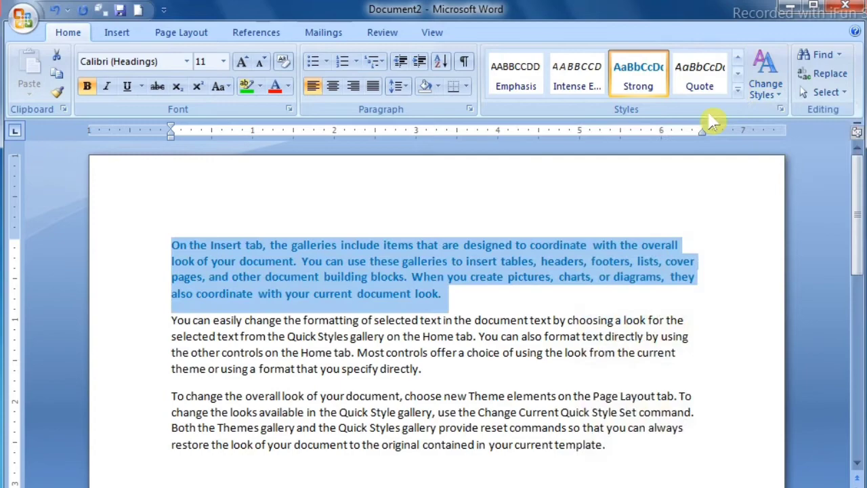
pyautogui.click(766, 80)
pyautogui.moveTo(780, 149)
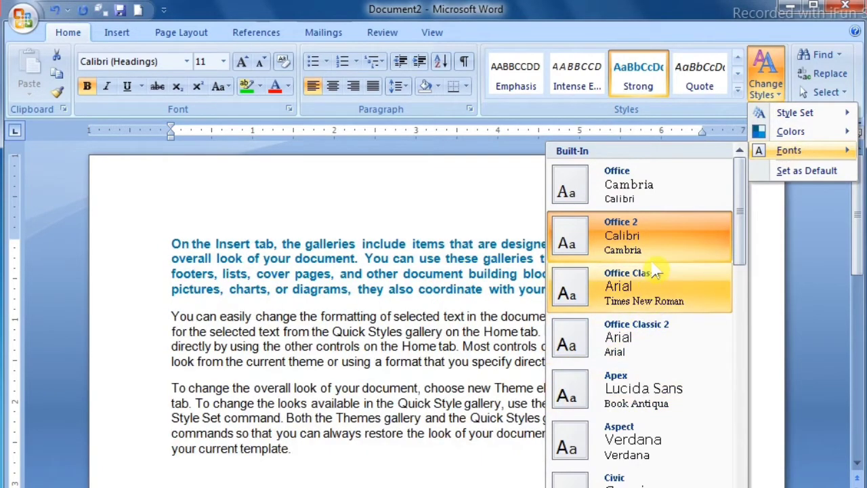
pyautogui.click(515, 249)
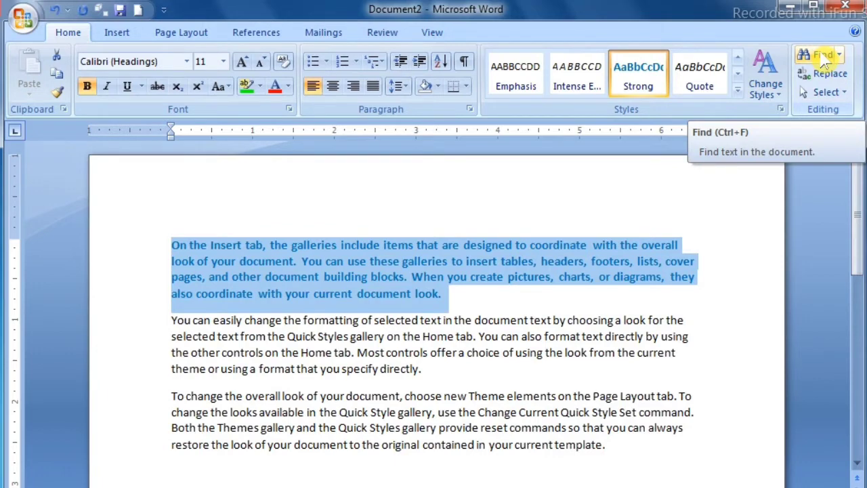
# - Search for "on" from the start of the document and step through the matches
pyautogui.click(822, 56)
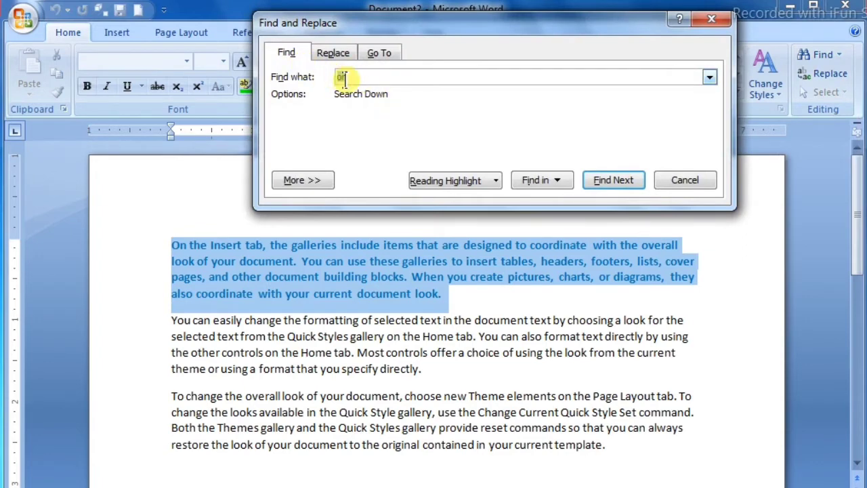
pyautogui.click(174, 248)
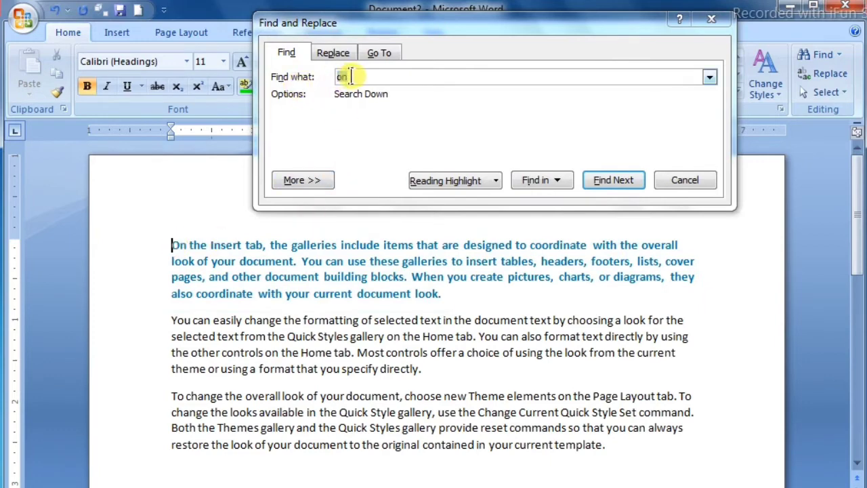
pyautogui.moveTo(343, 77); pyautogui.dragTo(356, 76)
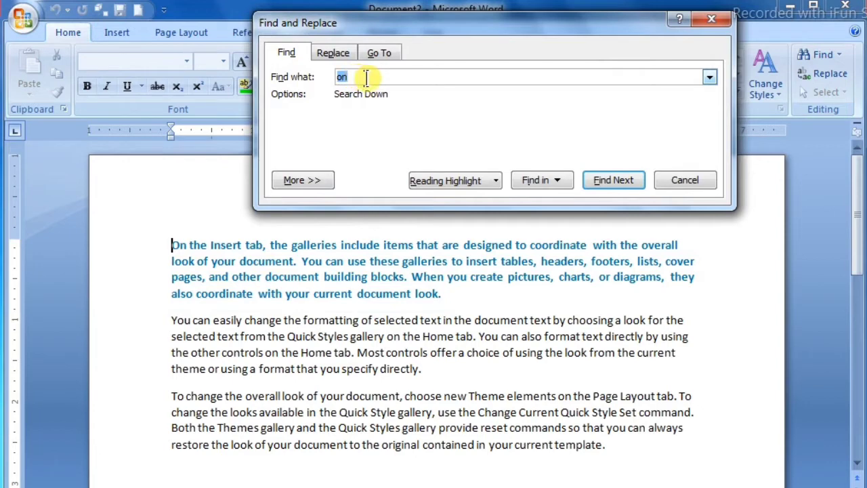
pyautogui.press('BackSpace')
pyautogui.write('o')
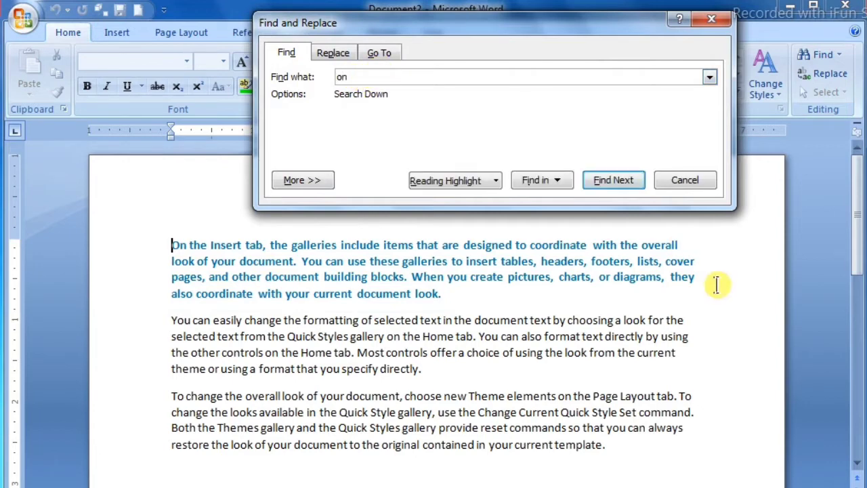
pyautogui.click(626, 189)
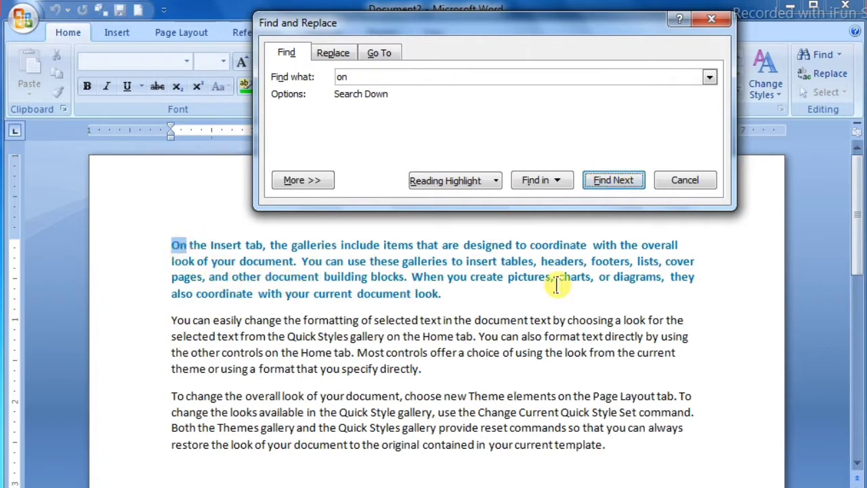
pyautogui.click(612, 186)
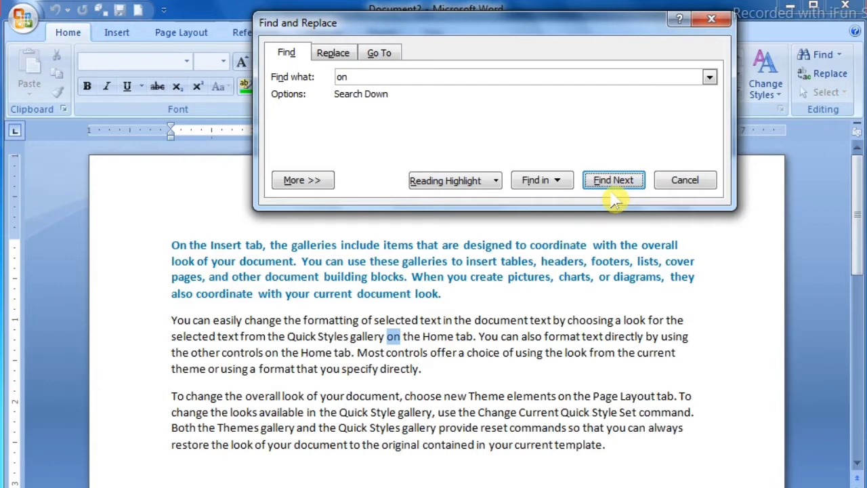
# - Find every "on" in the main document and apply reading highlight to all matches
pyautogui.click(558, 188)
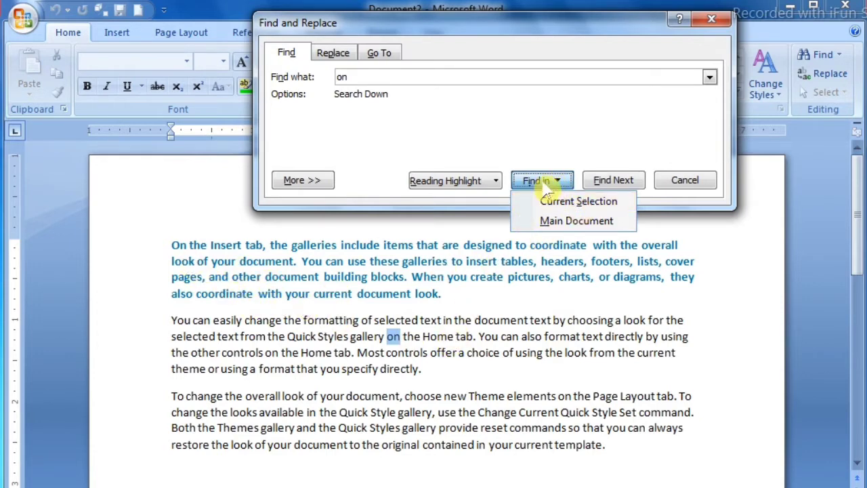
pyautogui.click(573, 224)
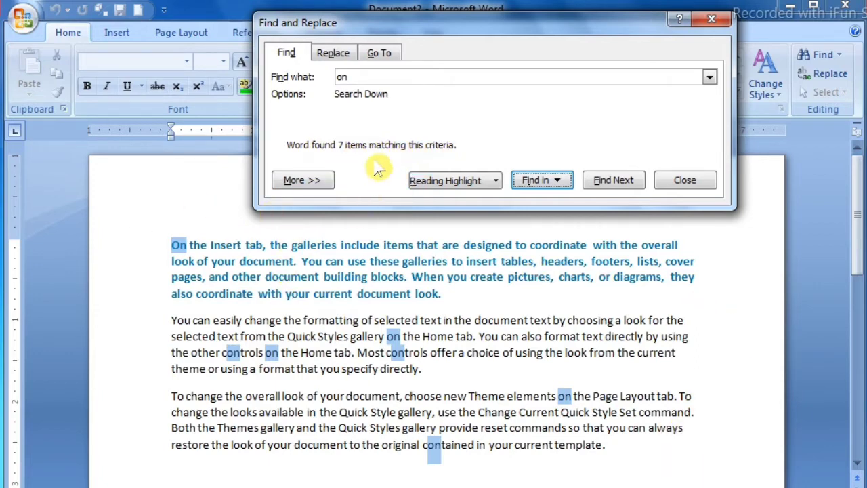
pyautogui.click(487, 192)
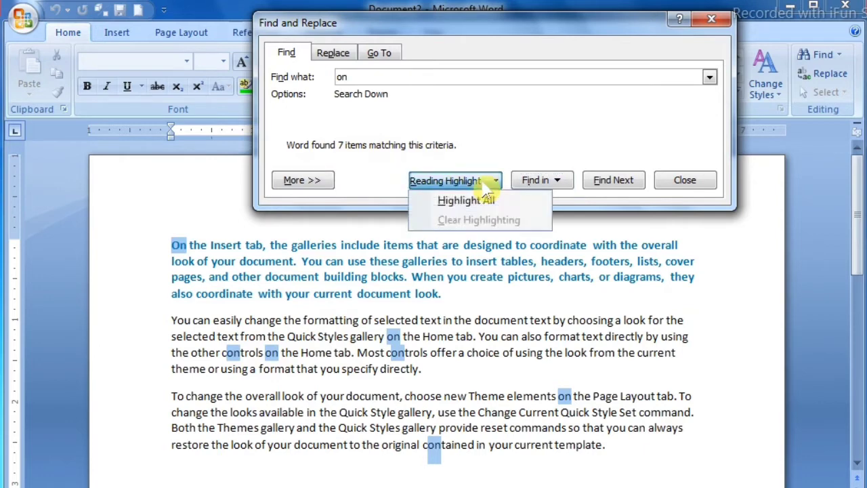
pyautogui.click(478, 204)
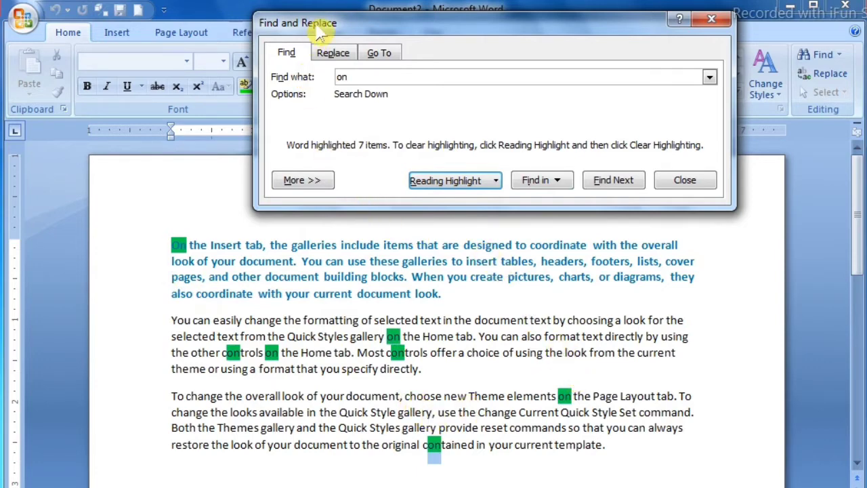
# - Enable case matching and whole words only in the search options, and find all matches for "on" in the main document
pyautogui.moveTo(320, 33); pyautogui.dragTo(370, 23)
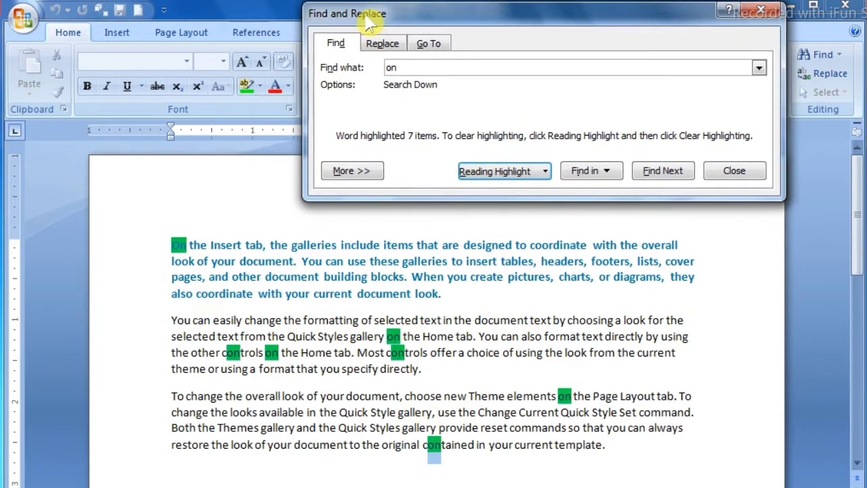
pyautogui.click(371, 176)
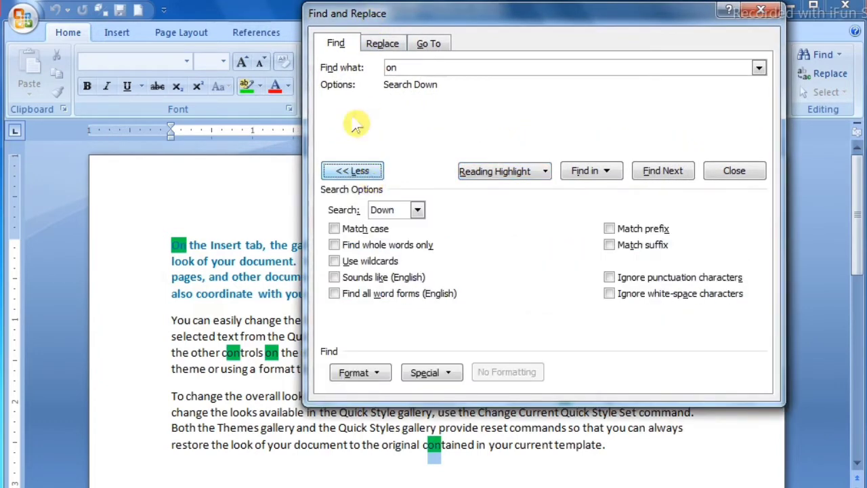
pyautogui.moveTo(359, 21); pyautogui.dragTo(442, 29)
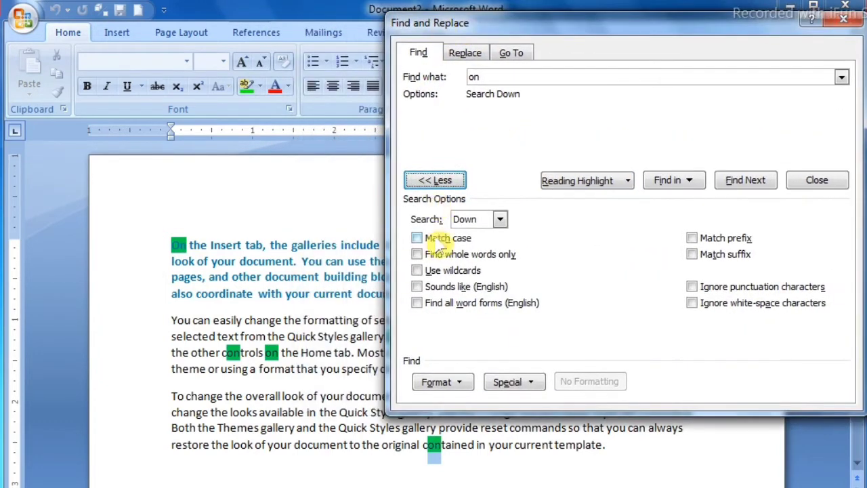
pyautogui.click(419, 238)
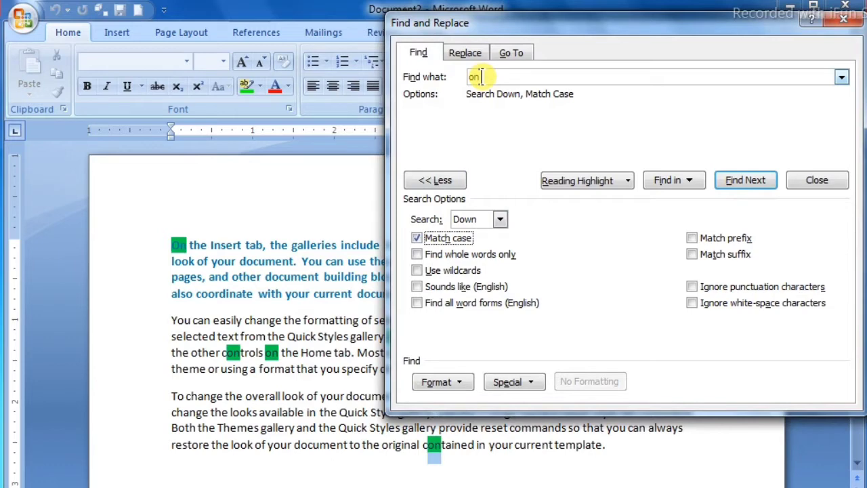
pyautogui.moveTo(488, 77); pyautogui.dragTo(466, 77)
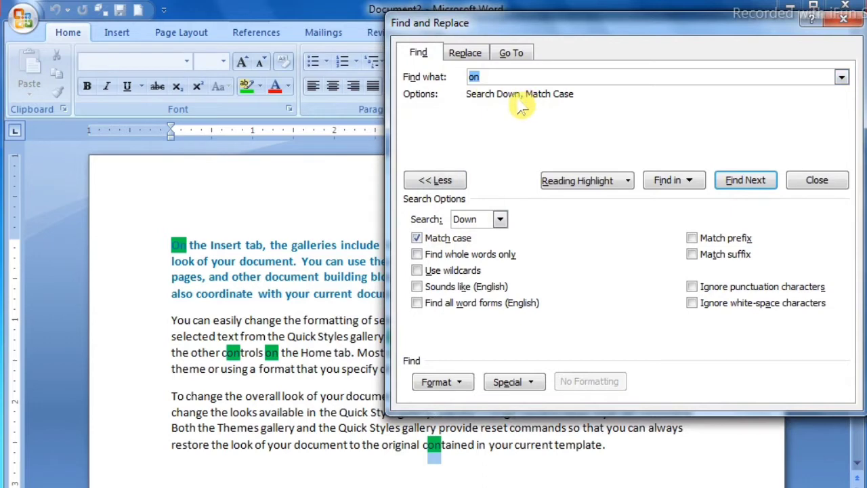
pyautogui.click(419, 255)
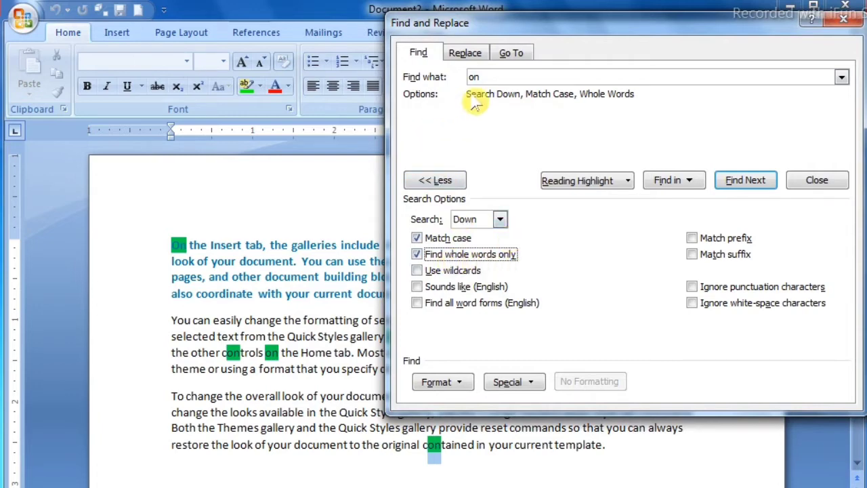
pyautogui.doubleClick(481, 76)
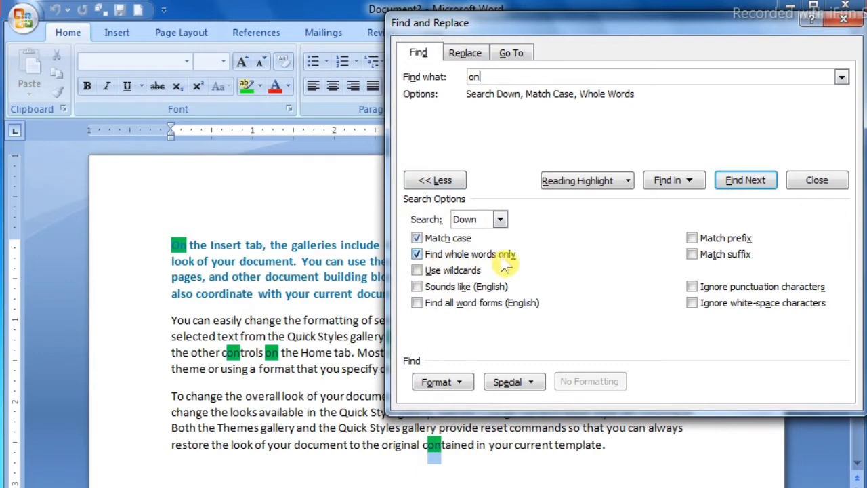
pyautogui.click(678, 188)
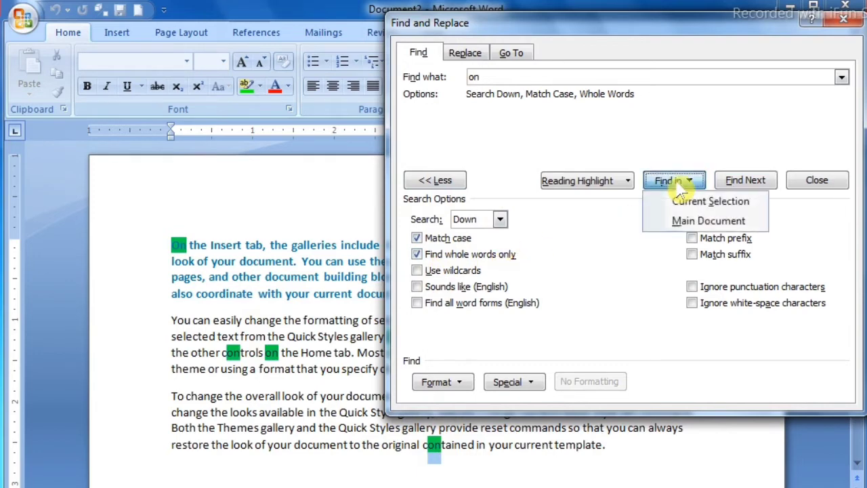
pyautogui.click(684, 219)
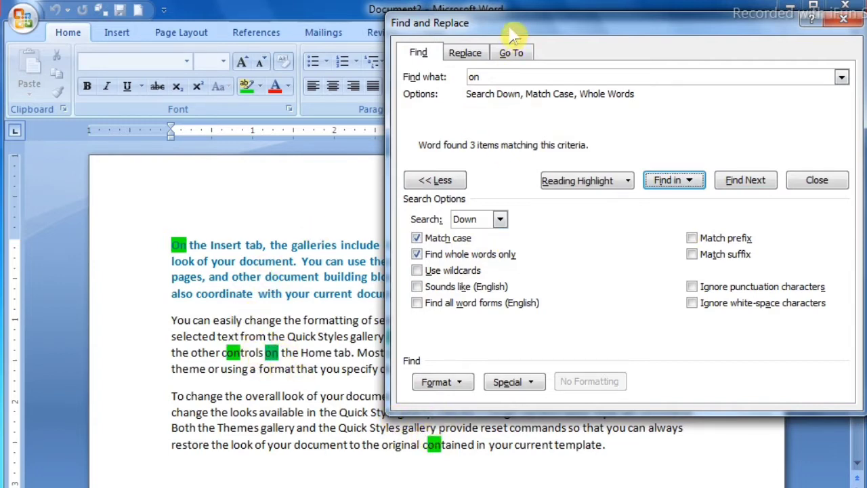
pyautogui.moveTo(513, 34); pyautogui.dragTo(730, 26)
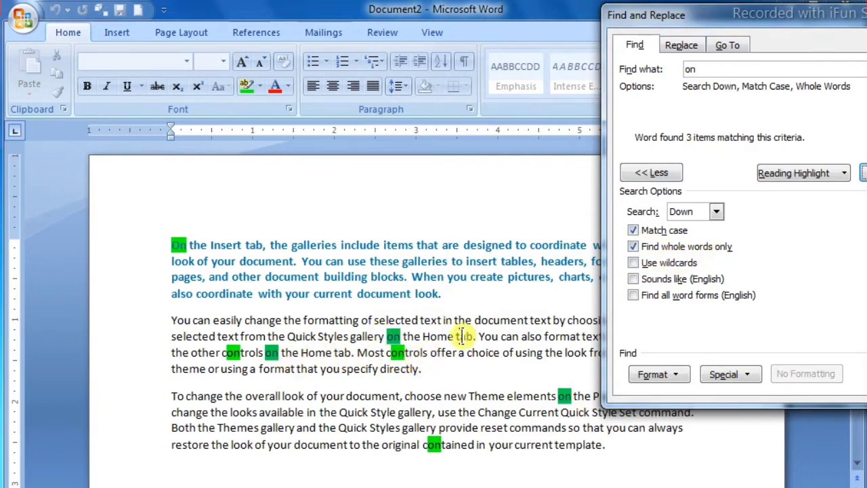
# - Switch the search option to Sounds like (English) and find all matches for "on" in the main document
pyautogui.moveTo(696, 27); pyautogui.dragTo(574, 41)
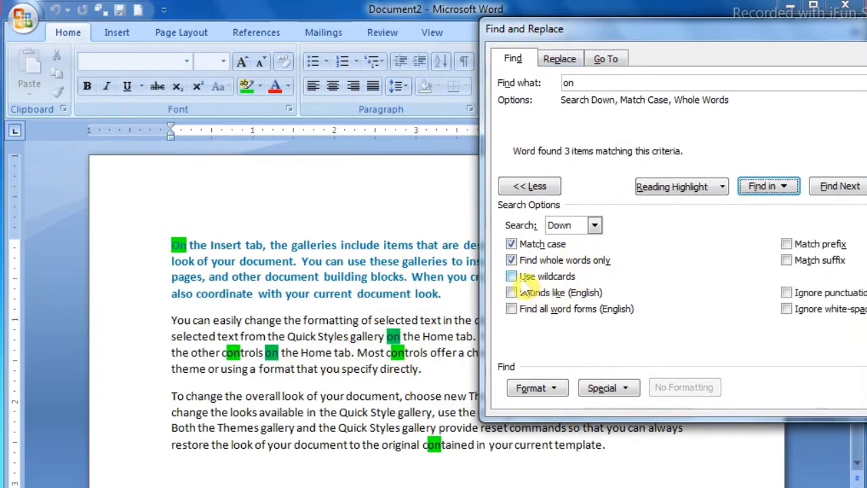
pyautogui.click(511, 277)
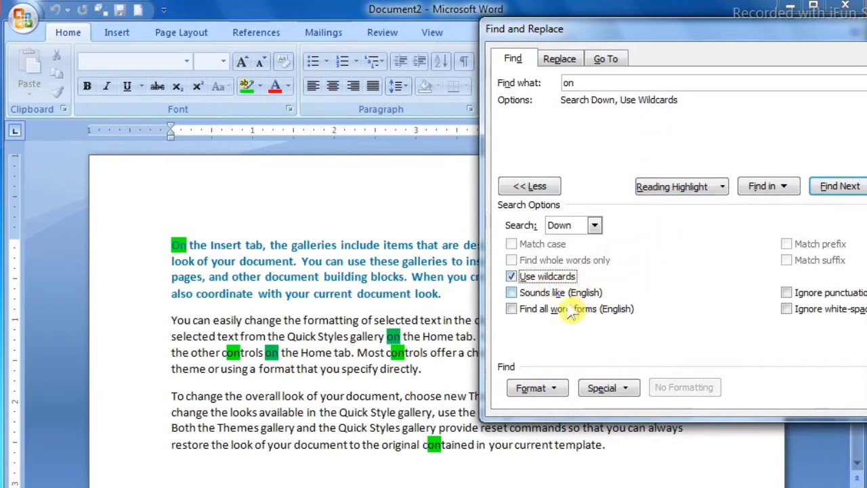
pyautogui.click(512, 293)
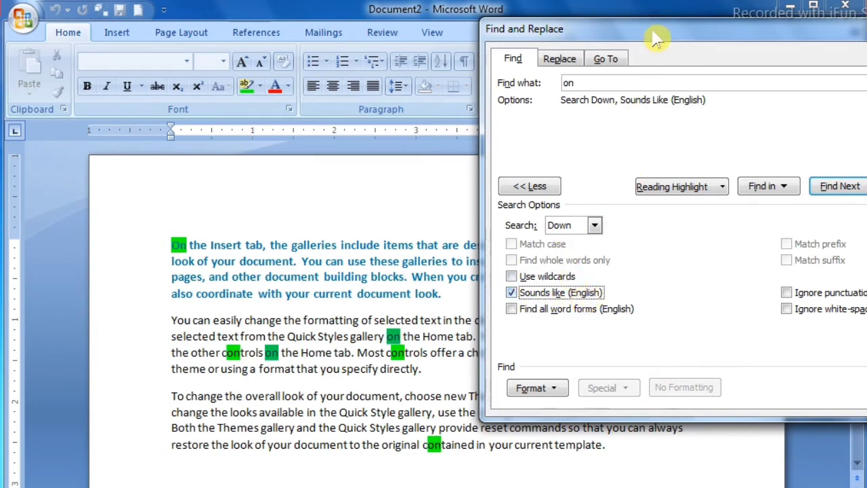
pyautogui.moveTo(649, 39); pyautogui.dragTo(635, 43)
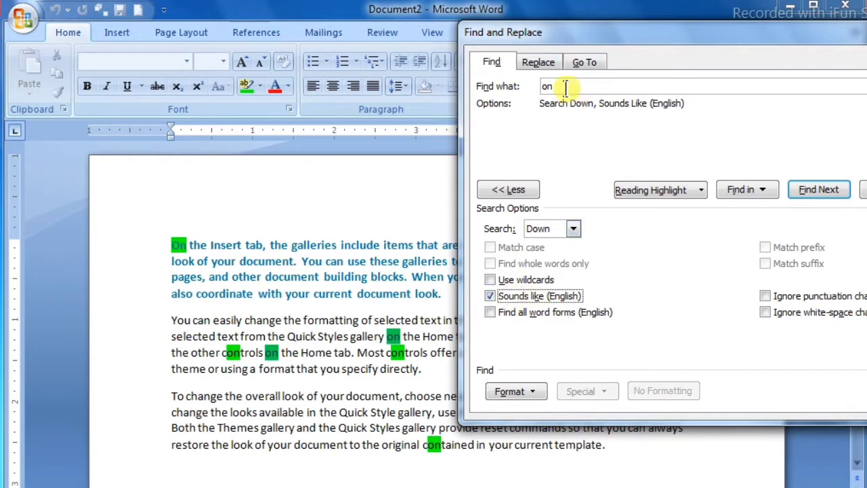
pyautogui.click(741, 191)
pyautogui.click(752, 229)
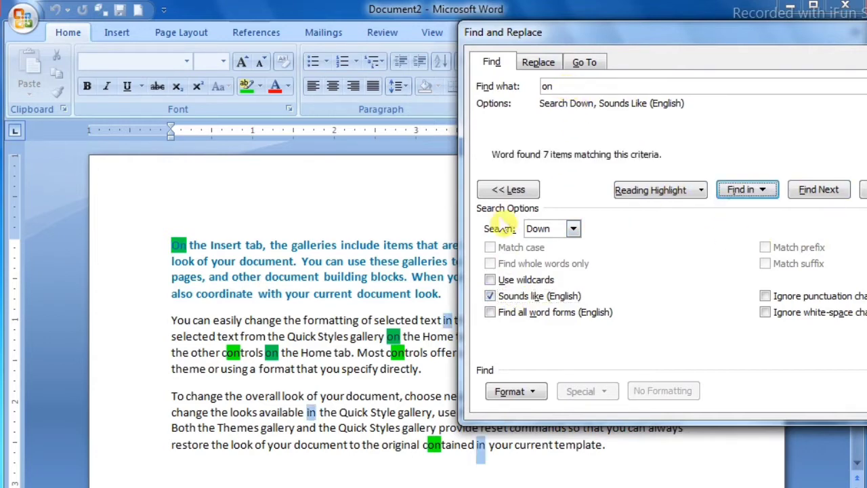
# - Switch the search option from Sounds like to Find all word forms (English) and set the search term to "go"
pyautogui.moveTo(558, 40); pyautogui.dragTo(637, 39)
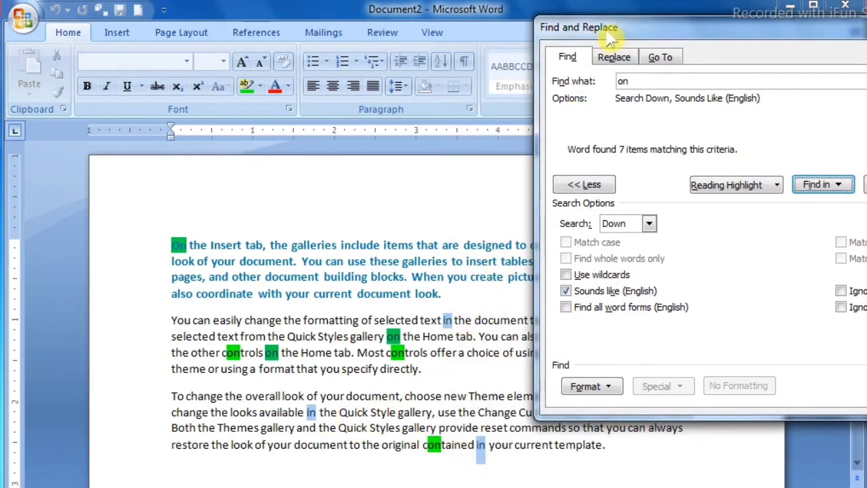
pyautogui.moveTo(602, 35); pyautogui.dragTo(422, 29)
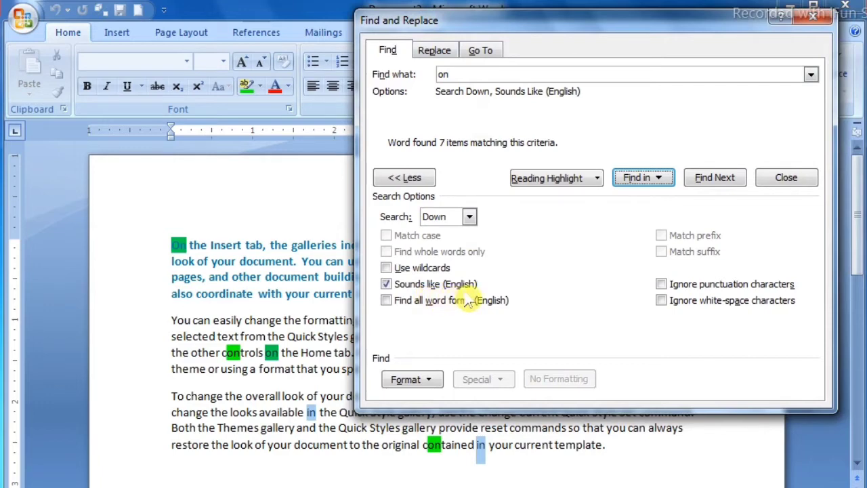
pyautogui.click(393, 308)
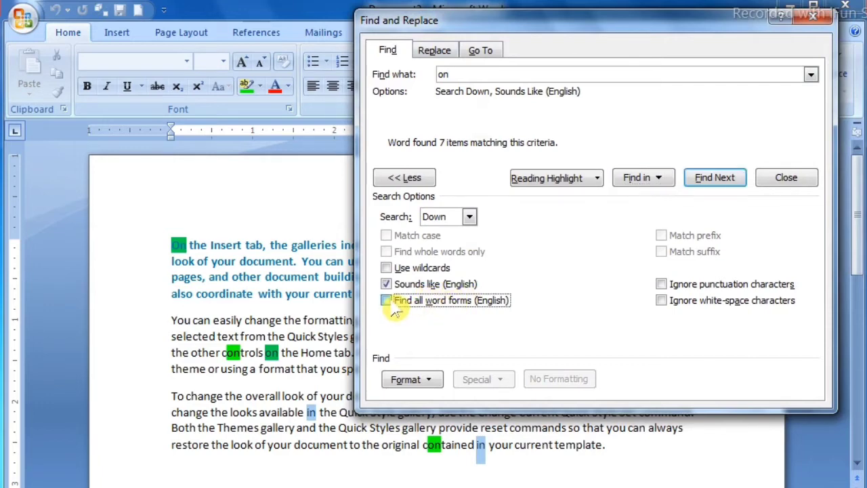
pyautogui.click(393, 307)
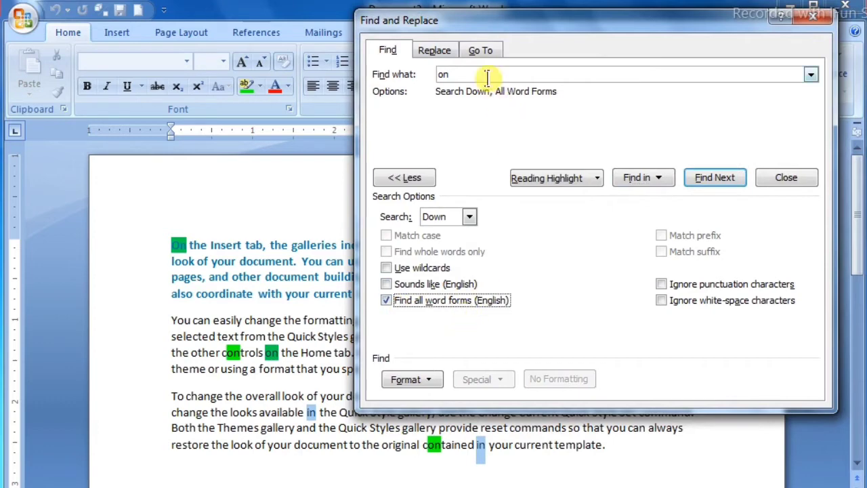
pyautogui.moveTo(489, 73); pyautogui.dragTo(440, 94)
pyautogui.press('BackSpace')
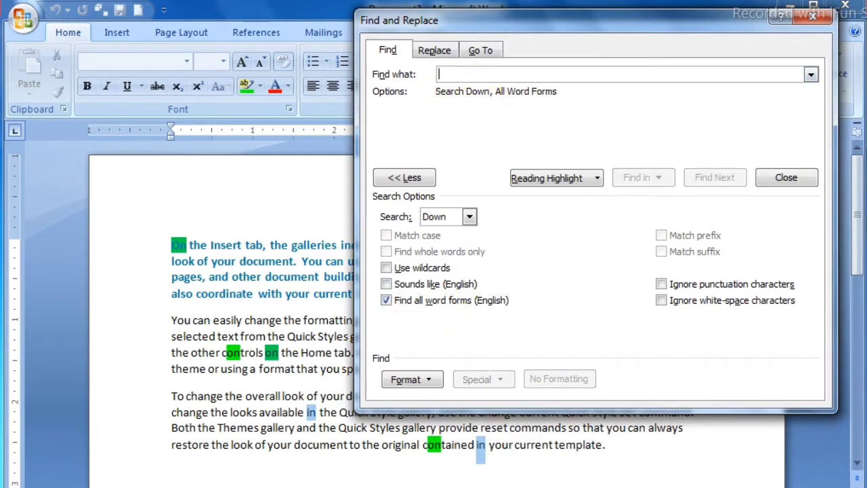
pyautogui.write('go')
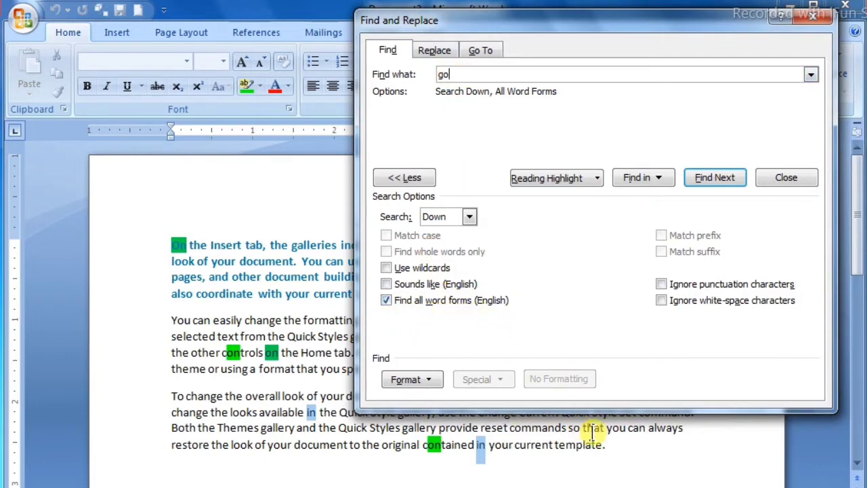
# - Add a new line "Go went gone" after the last paragraph and find all forms of "go" in the main document
pyautogui.click(612, 453)
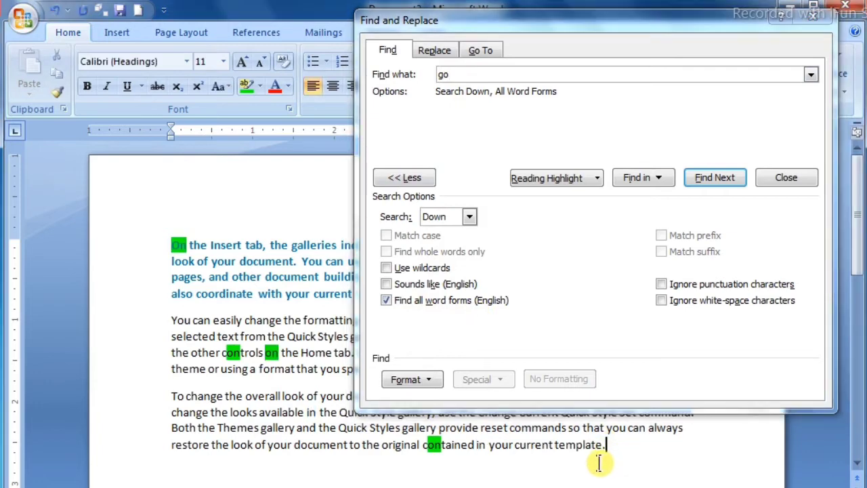
pyautogui.press('Return')
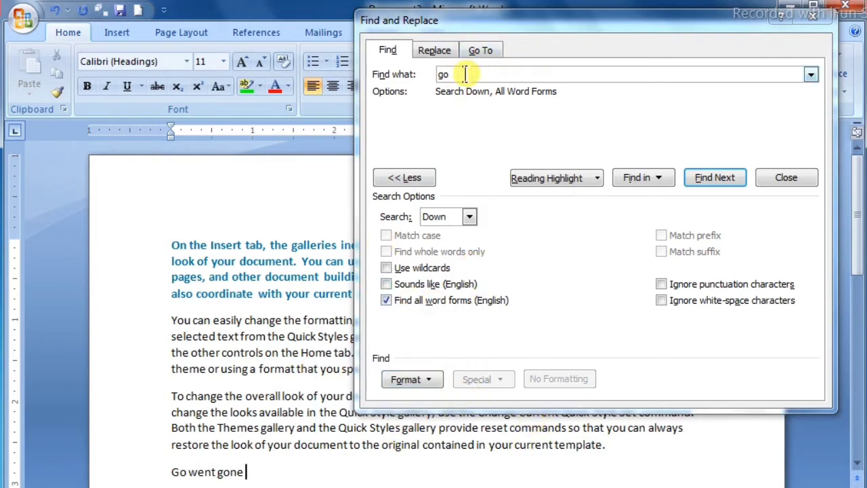
pyautogui.click(644, 178)
pyautogui.click(671, 199)
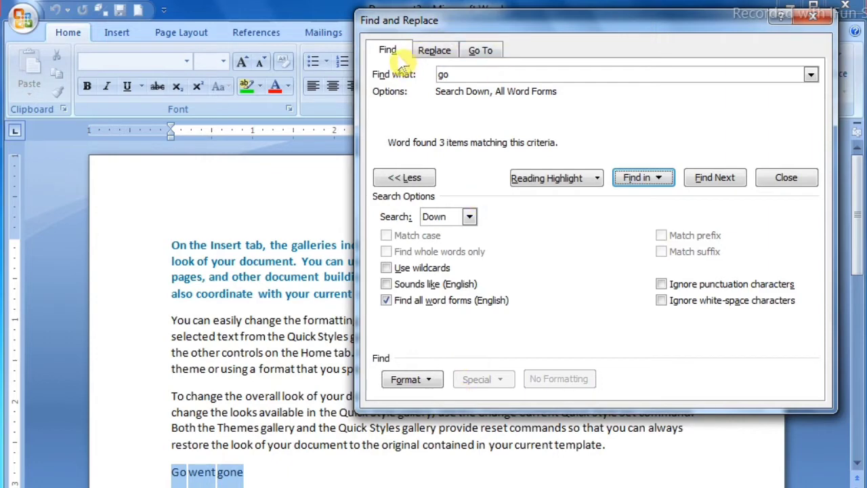
# - Set up a replacement of "Go" with "run", with Find all word forms turned off
pyautogui.moveTo(527, 28); pyautogui.dragTo(430, 74)
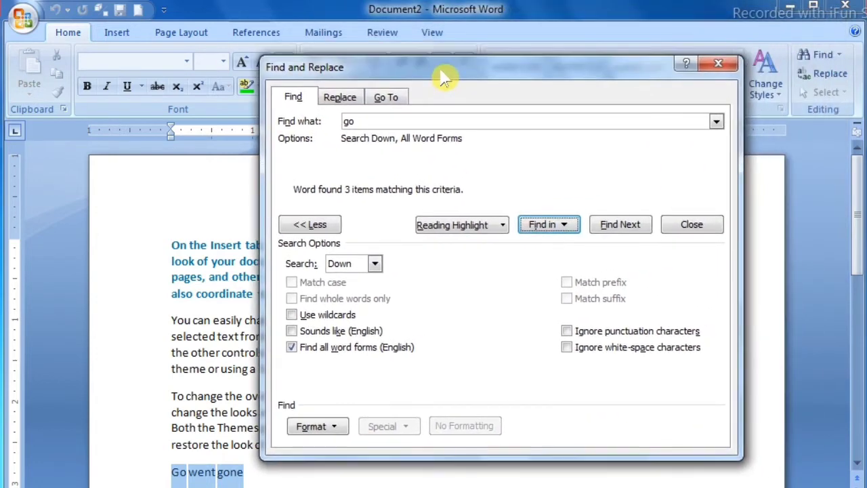
pyautogui.click(342, 102)
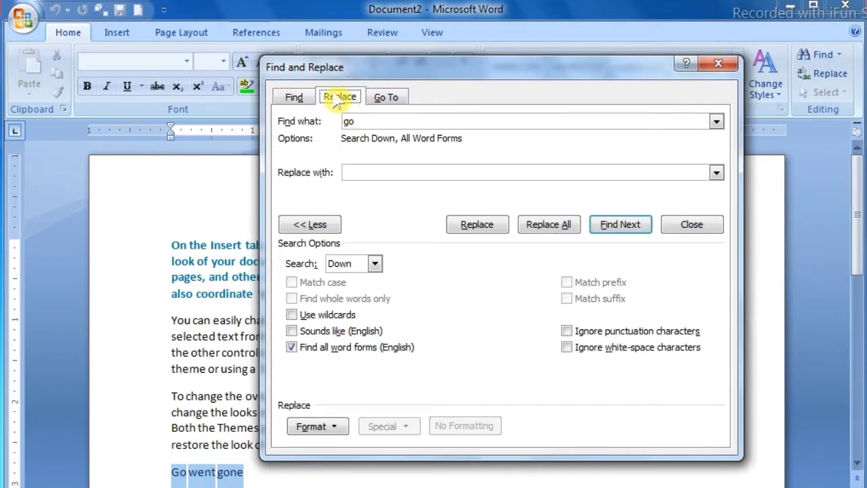
pyautogui.click(719, 63)
pyautogui.click(829, 75)
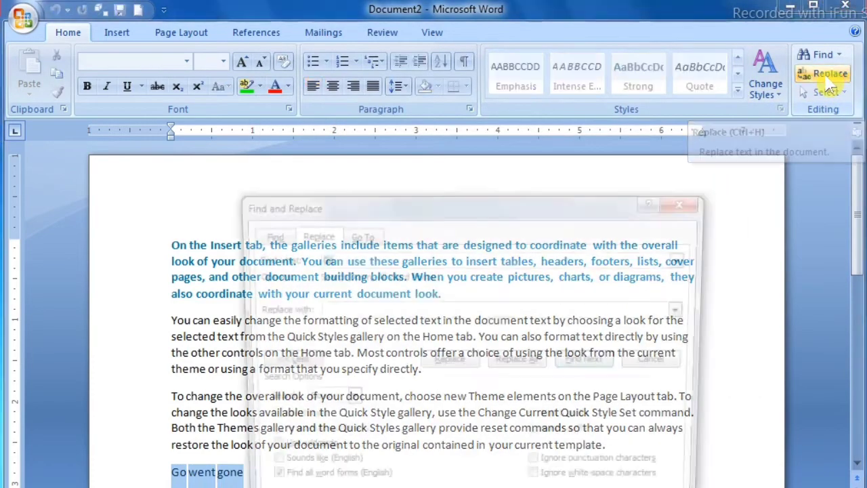
pyautogui.moveTo(440, 215); pyautogui.dragTo(279, 146)
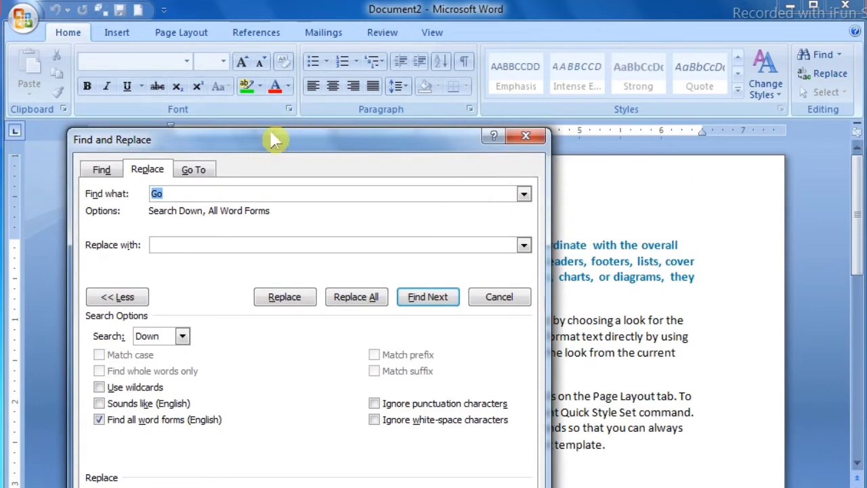
pyautogui.moveTo(274, 141); pyautogui.dragTo(384, 51)
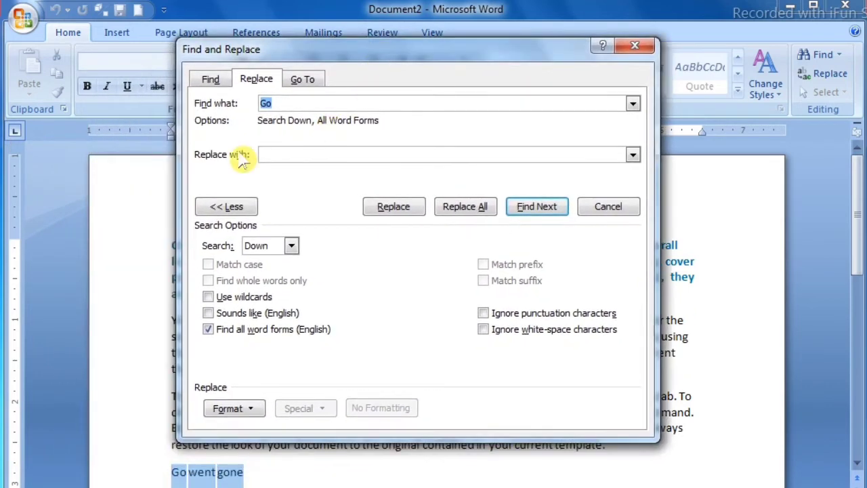
pyautogui.click(276, 154)
pyautogui.click(284, 103)
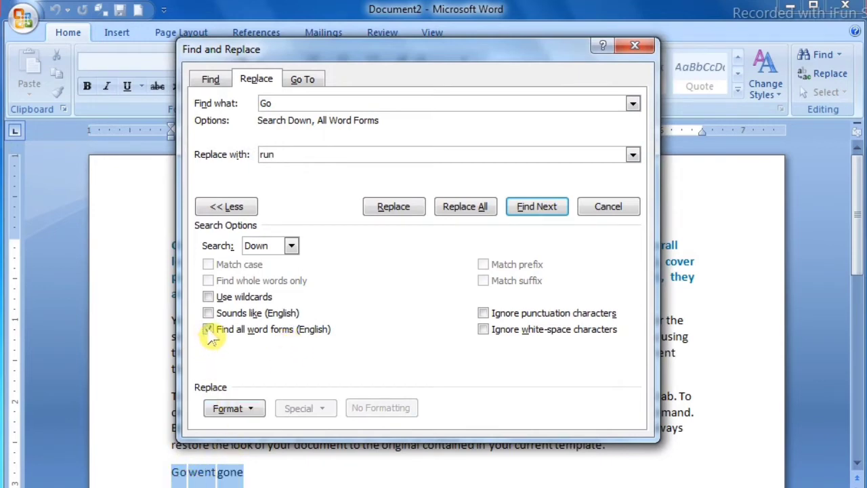
pyautogui.click(208, 330)
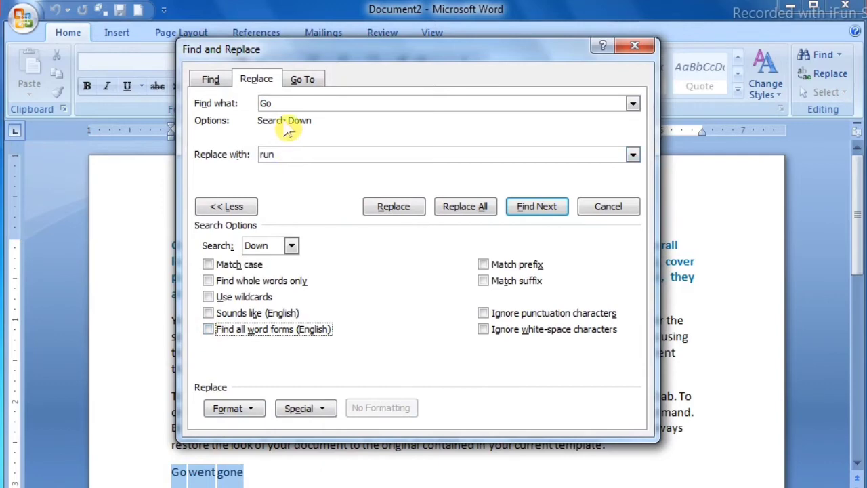
pyautogui.click(274, 103)
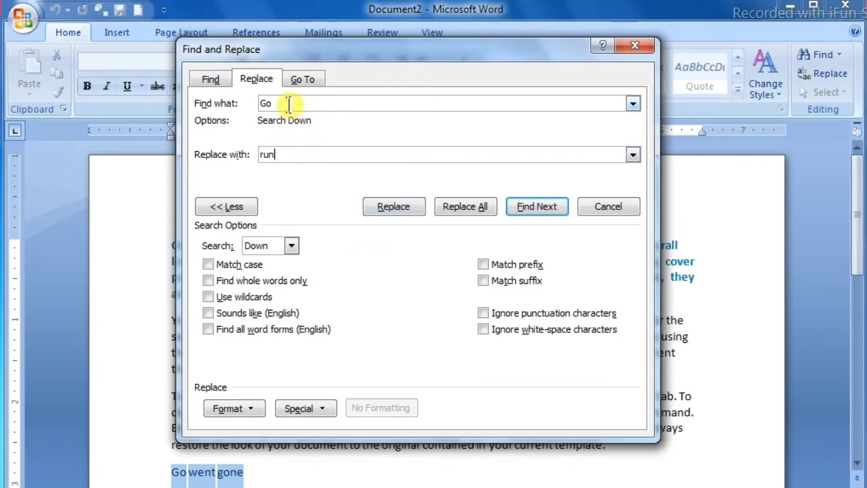
# - Search from the start of the third paragraph's last line for the next "Go" and replace that match with "run"
pyautogui.click(156, 461)
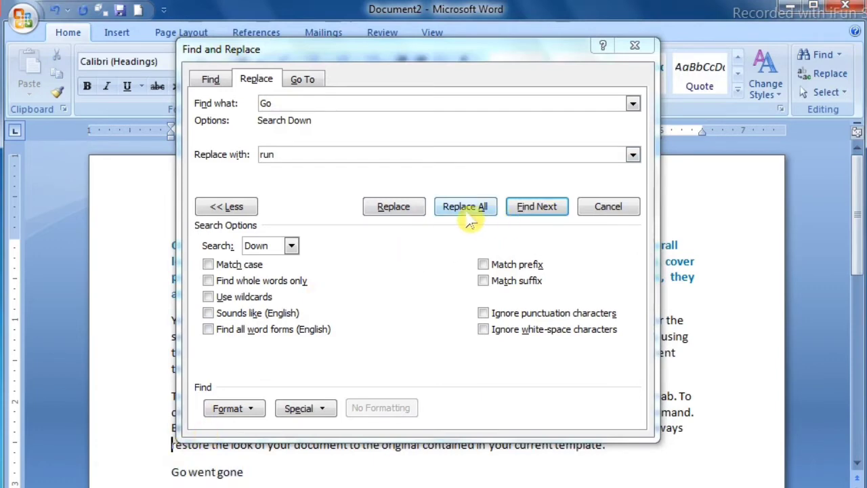
pyautogui.click(441, 252)
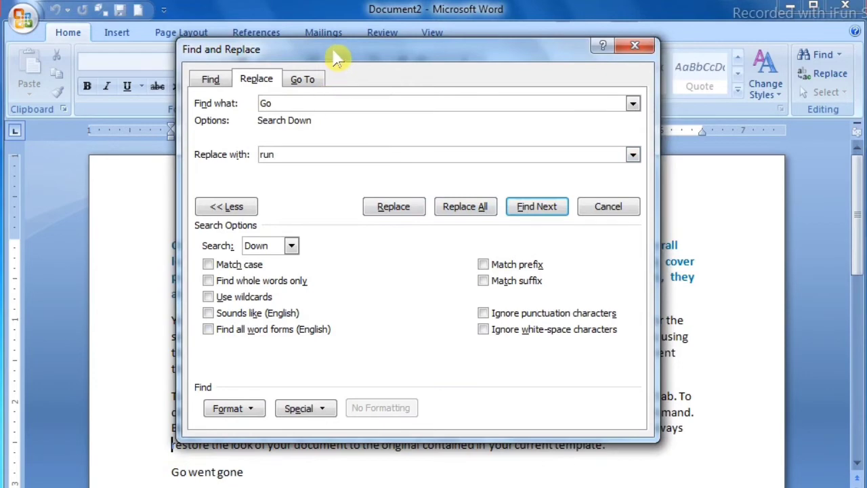
pyautogui.moveTo(379, 48); pyautogui.dragTo(457, 38)
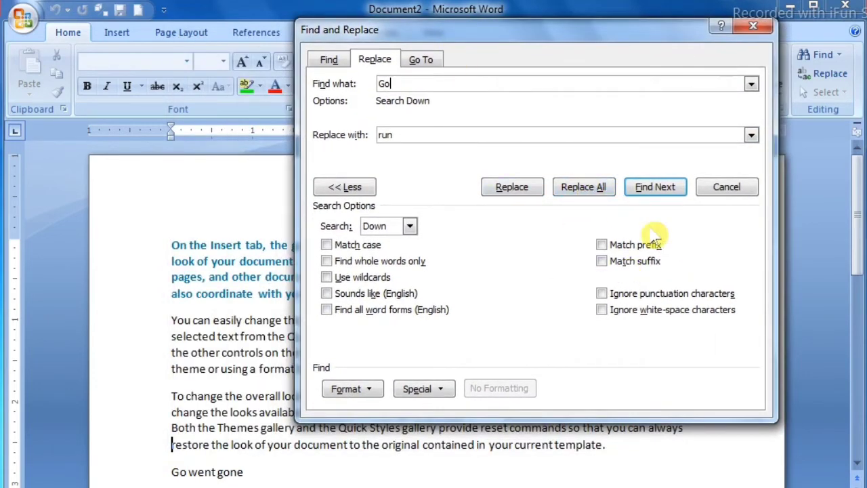
pyautogui.click(668, 191)
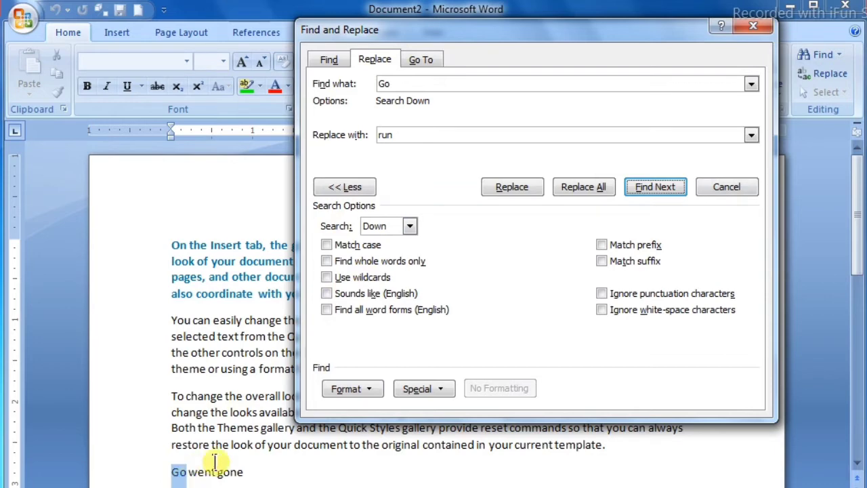
pyautogui.click(513, 191)
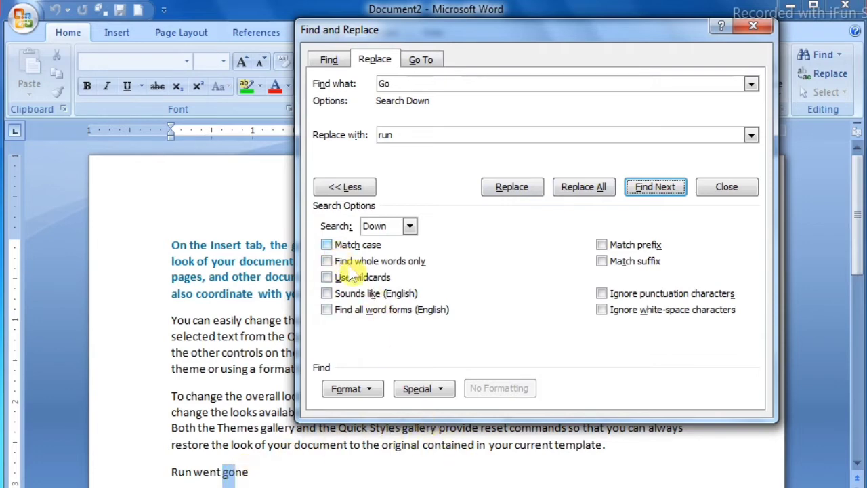
# - Close the replace settings and open the Go To command from the Find options
pyautogui.click(433, 68)
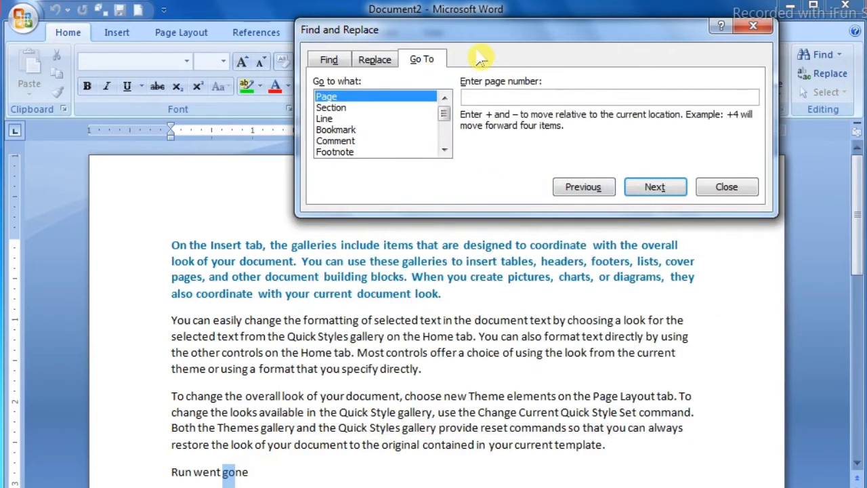
pyautogui.moveTo(508, 39); pyautogui.dragTo(339, 90)
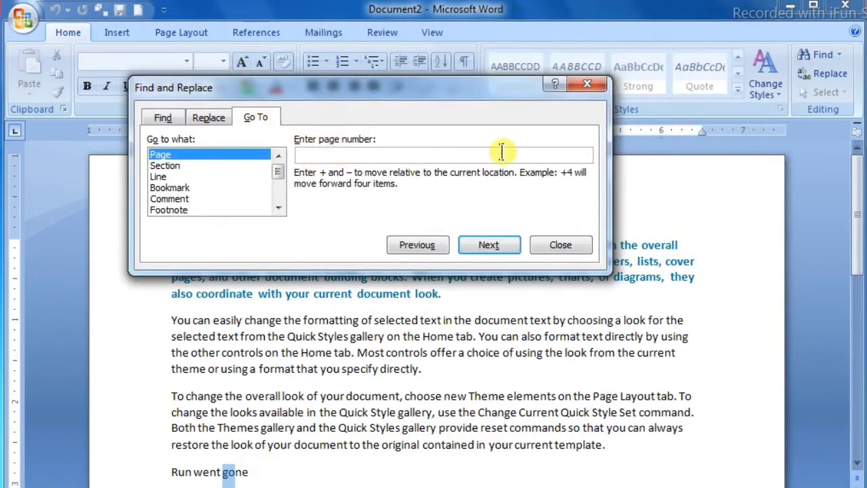
pyautogui.click(584, 84)
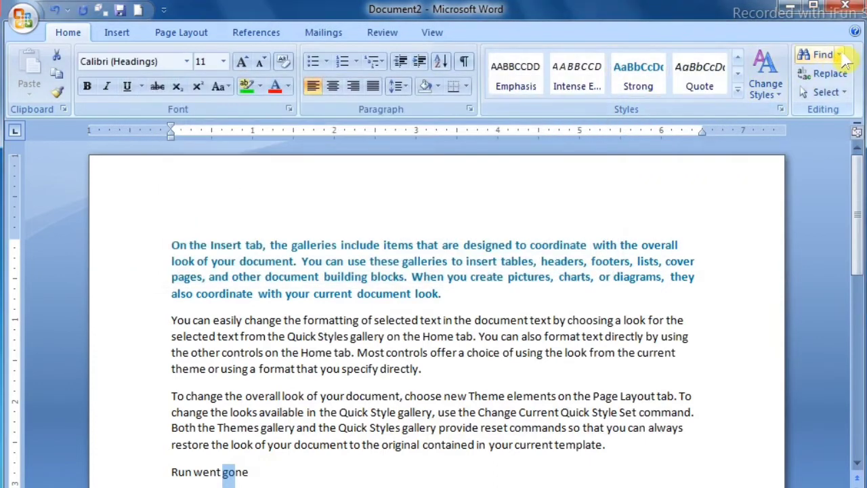
pyautogui.click(840, 56)
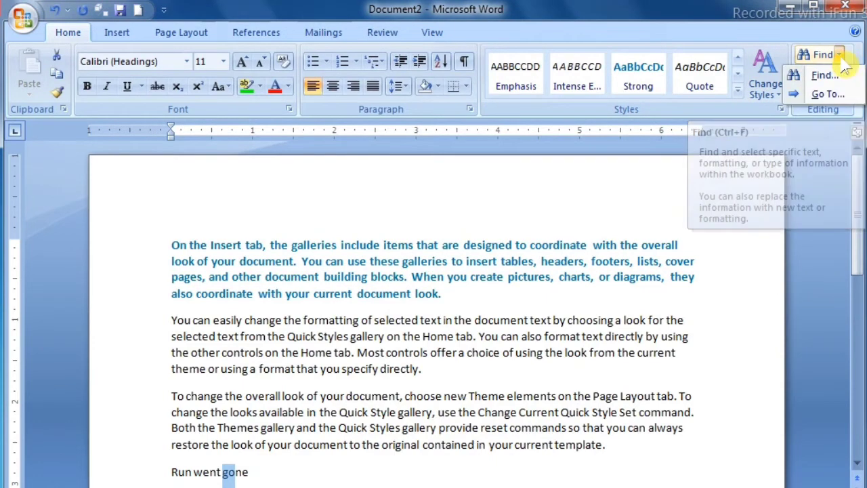
pyautogui.click(827, 95)
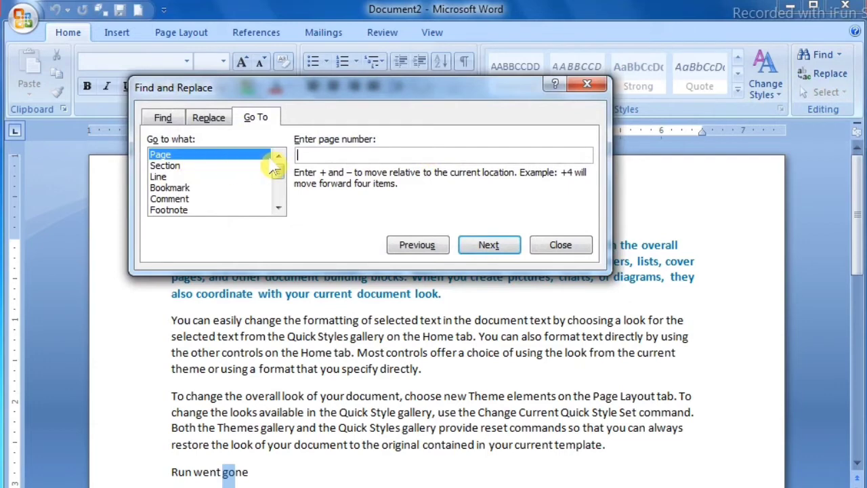
# - Look through the Go To targets, including Page, Section, Line, Bookmark, Comment and Footnote, and select Line as the target
pyautogui.click(305, 155)
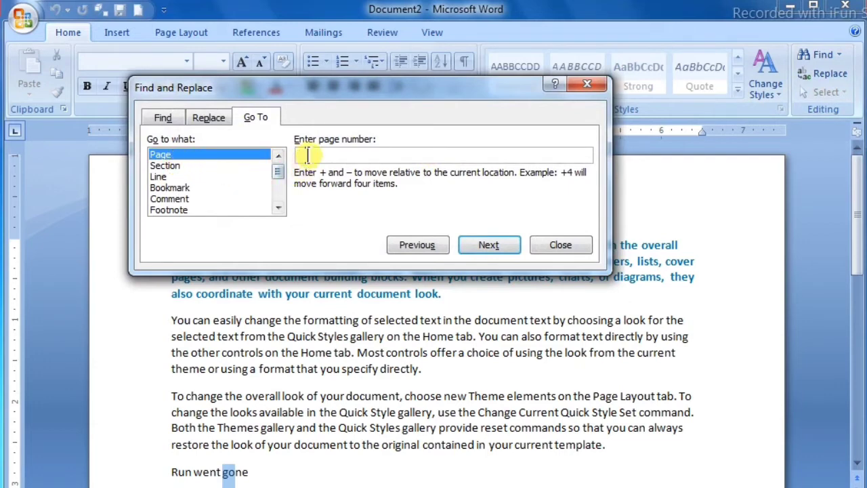
pyautogui.click(173, 167)
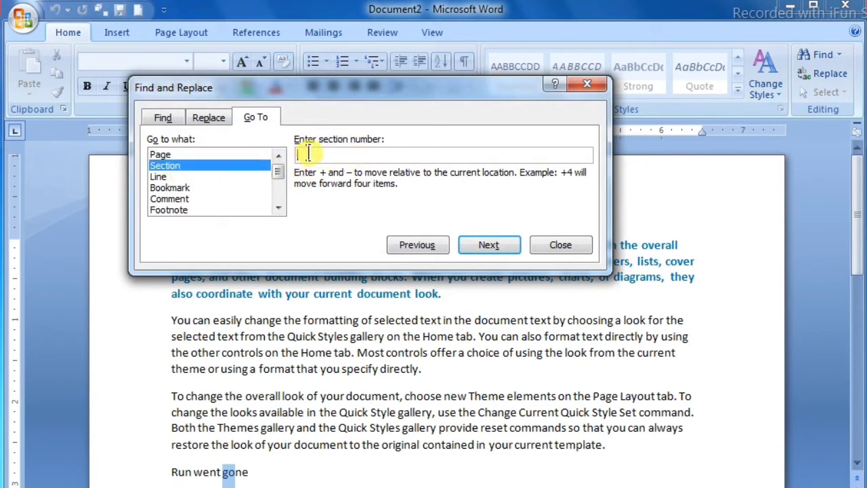
pyautogui.click(193, 177)
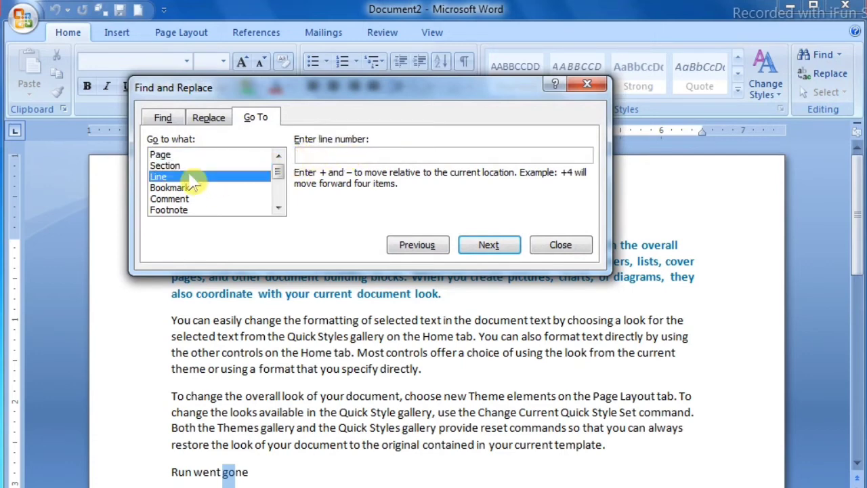
pyautogui.click(182, 188)
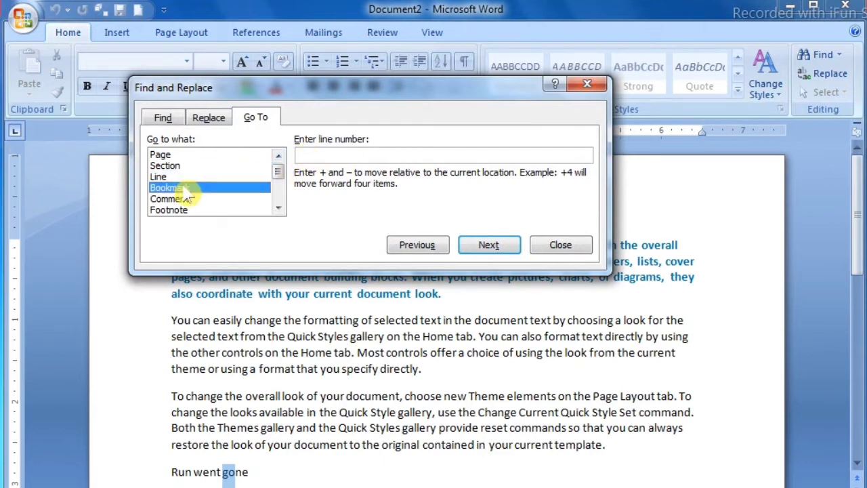
pyautogui.click(188, 199)
pyautogui.click(195, 210)
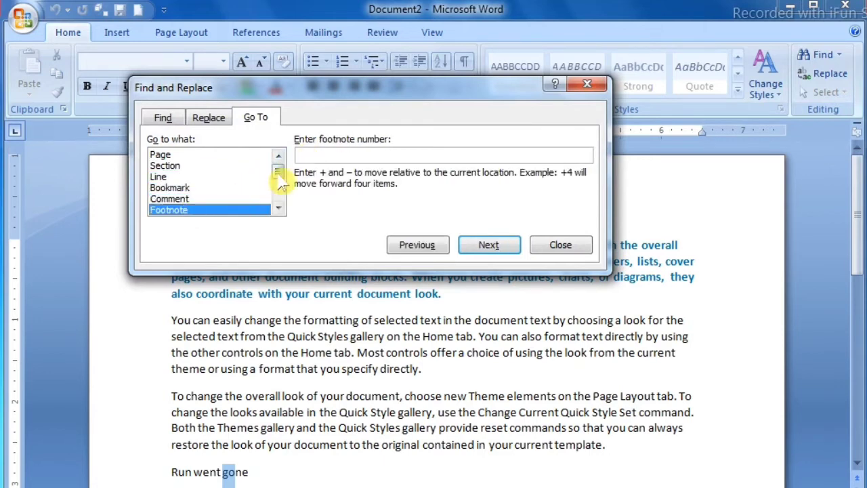
pyautogui.click(278, 209)
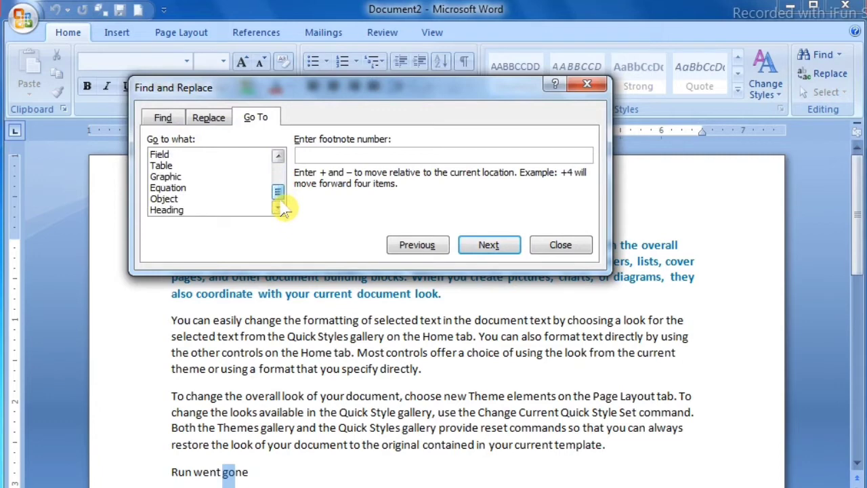
pyautogui.moveTo(280, 202); pyautogui.dragTo(281, 180)
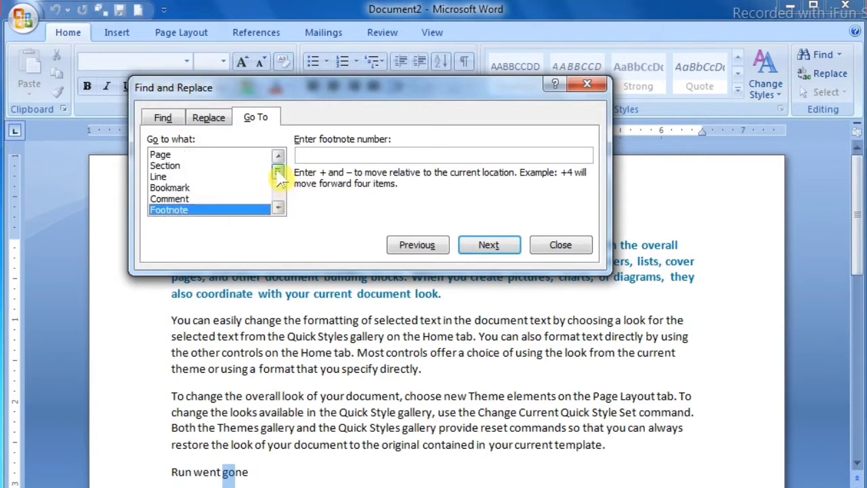
pyautogui.click(165, 179)
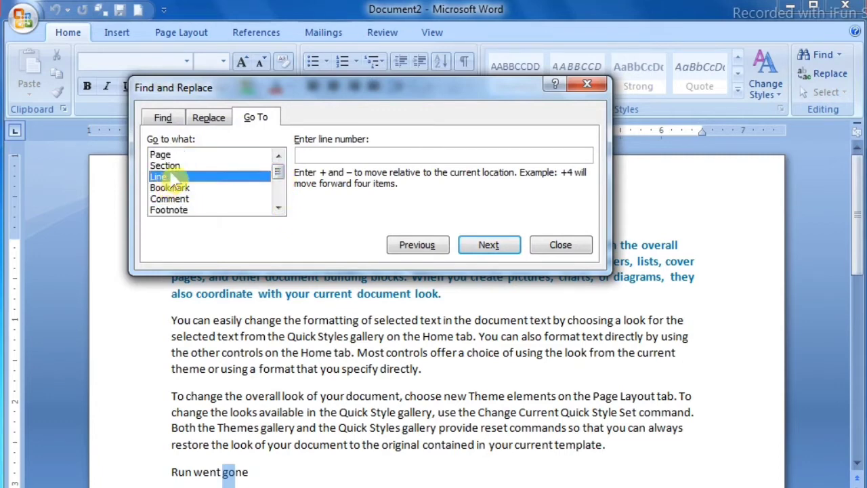
# - From the end of "Run went gone", jump to line 5 with Go To and close the dialog
pyautogui.moveTo(203, 97); pyautogui.dragTo(385, 115)
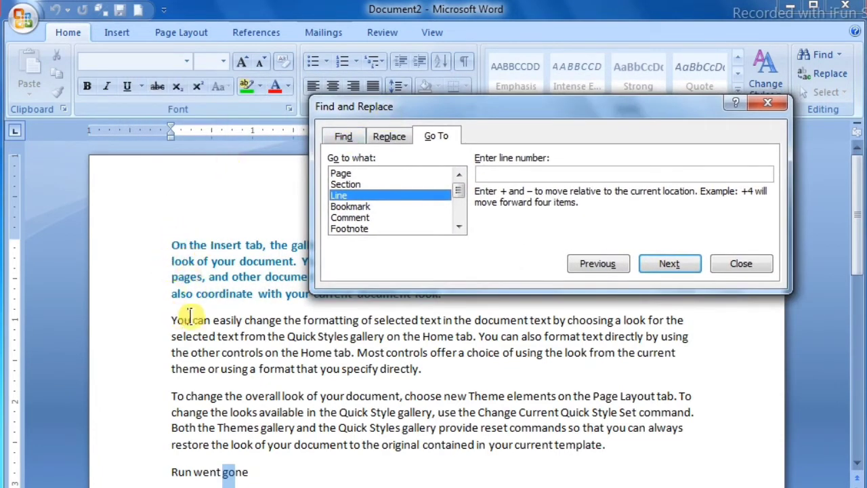
pyautogui.click(284, 465)
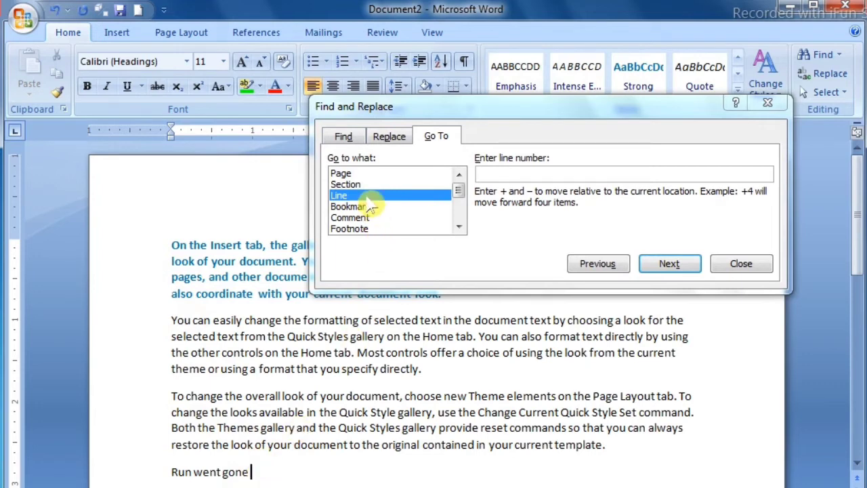
pyautogui.click(484, 174)
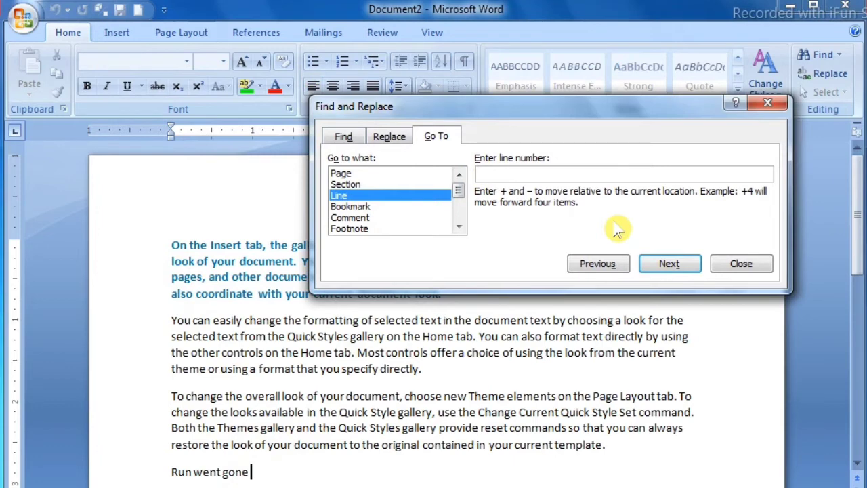
pyautogui.write('5')
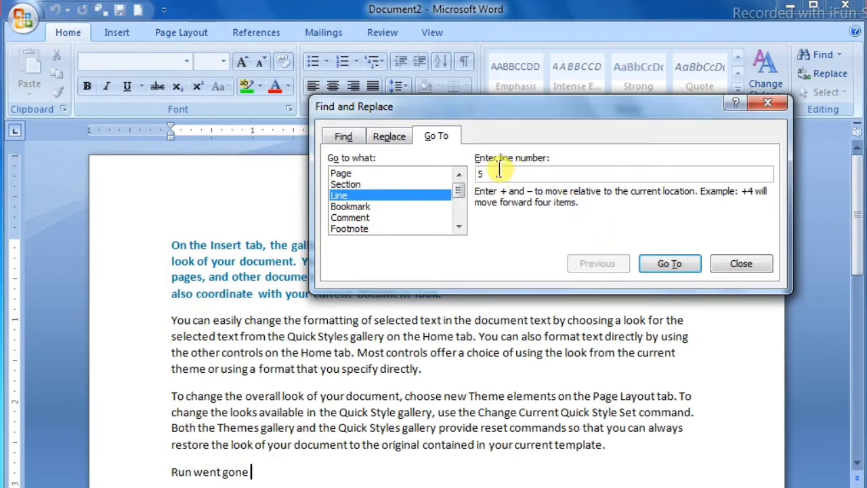
pyautogui.click(667, 264)
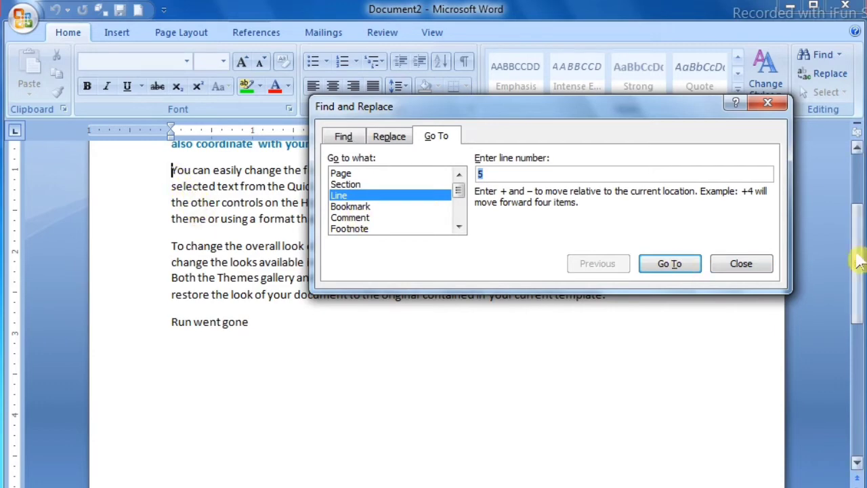
pyautogui.moveTo(860, 258); pyautogui.dragTo(862, 198)
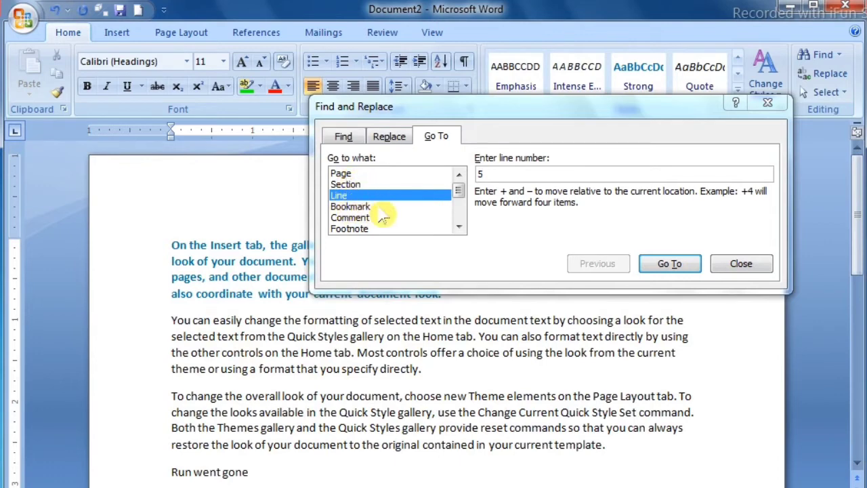
pyautogui.click(458, 195)
pyautogui.moveTo(460, 201)
pyautogui.mouseDown()
pyautogui.moveTo(459, 222)
pyautogui.moveTo(460, 195)
pyautogui.mouseUp()
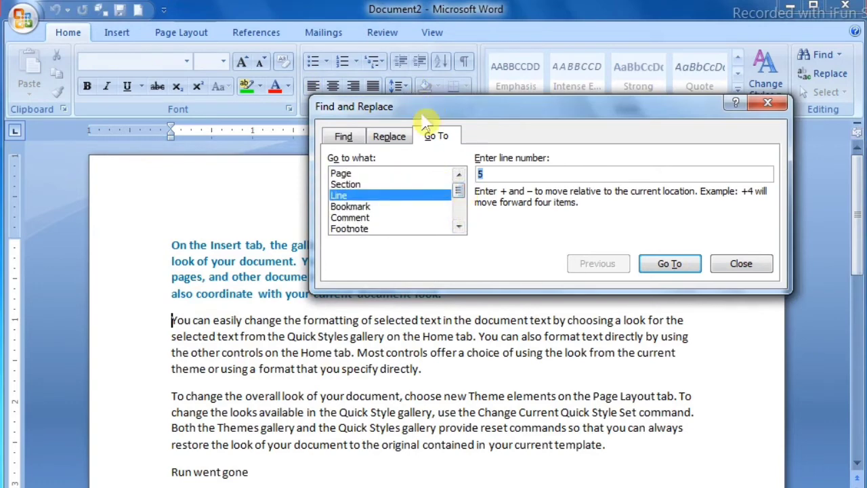
pyautogui.click(772, 103)
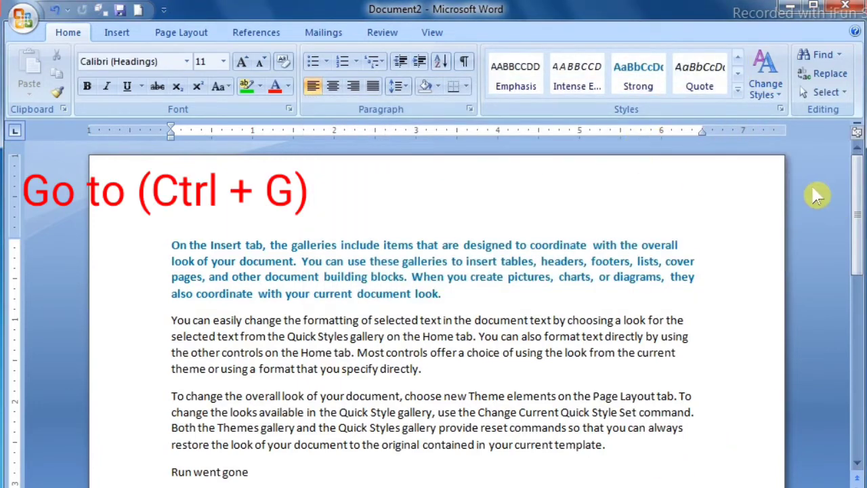
# - Select the entire document with the Select All command, and clear the selection
pyautogui.press('Left')
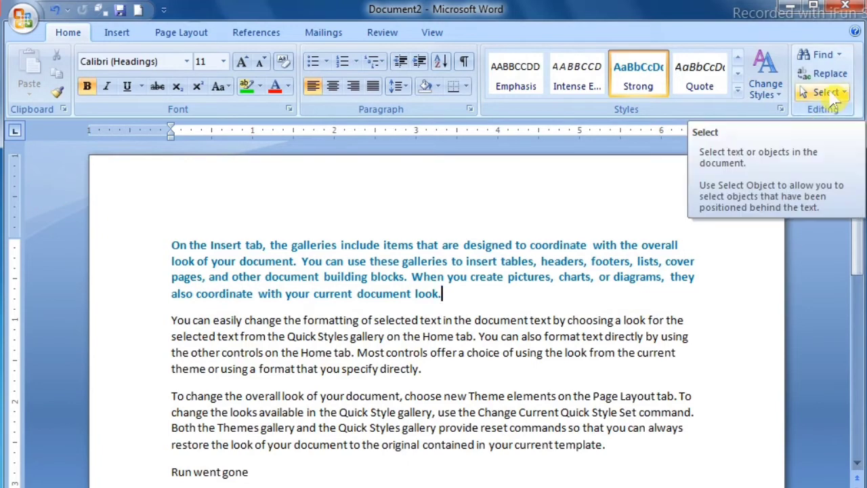
pyautogui.click(832, 97)
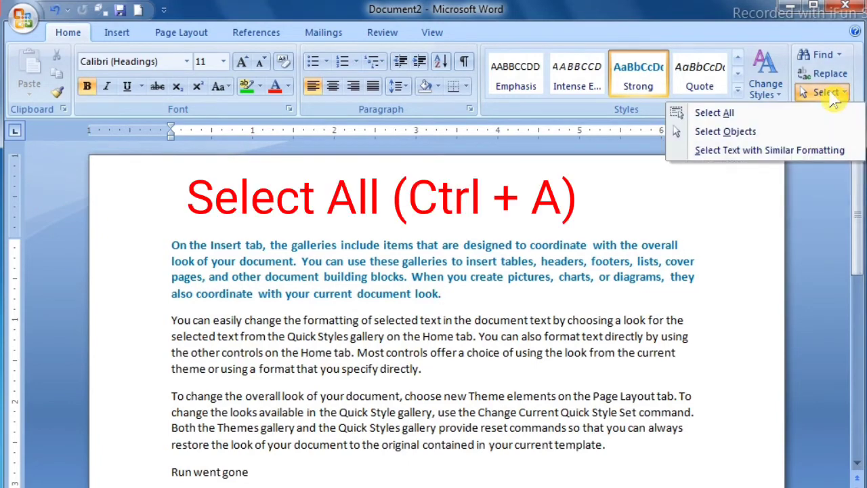
pyautogui.click(719, 113)
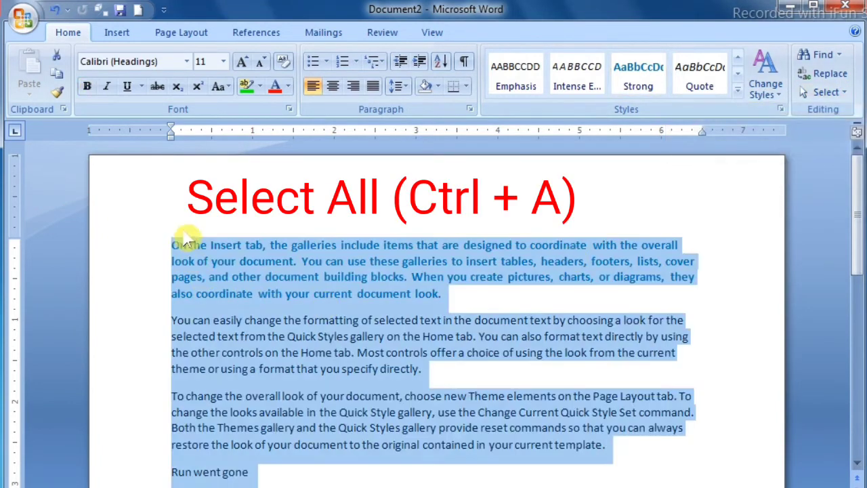
pyautogui.click(605, 452)
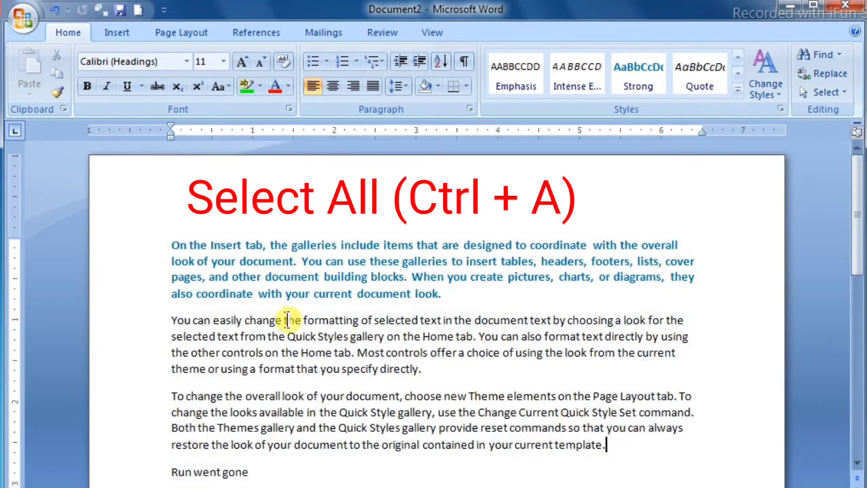
# - From the page margin, select the first paragraph, its last line and the whole second paragraph in turn
pyautogui.doubleClick(135, 257)
pyautogui.click(140, 298)
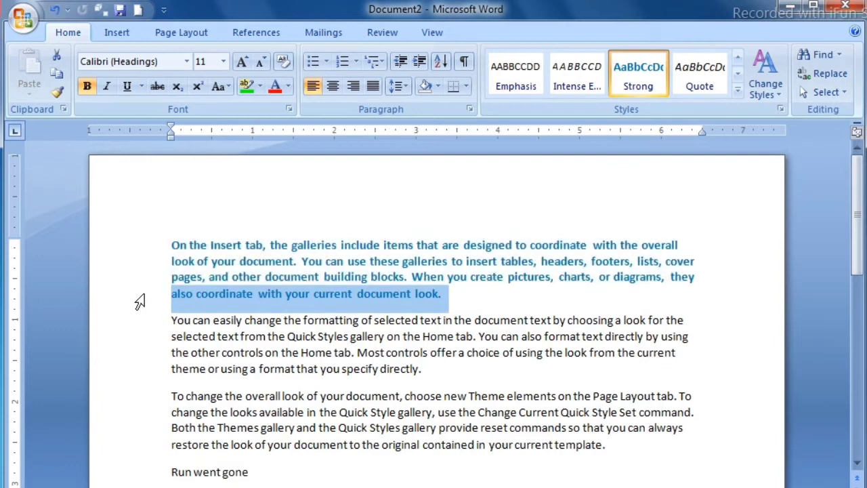
pyautogui.click(141, 327)
pyautogui.doubleClick(142, 352)
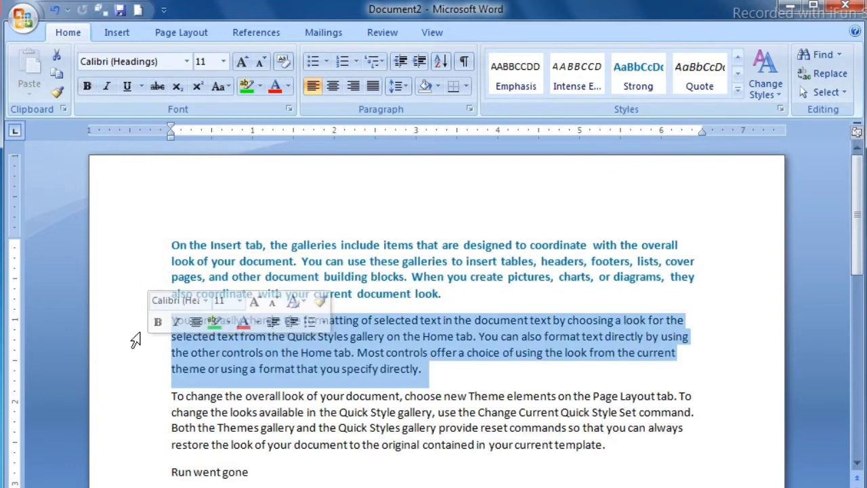
# - From the page margin, select the first paragraph's third line, that whole paragraph and the entire document in turn, and clear the selection
pyautogui.doubleClick(142, 287)
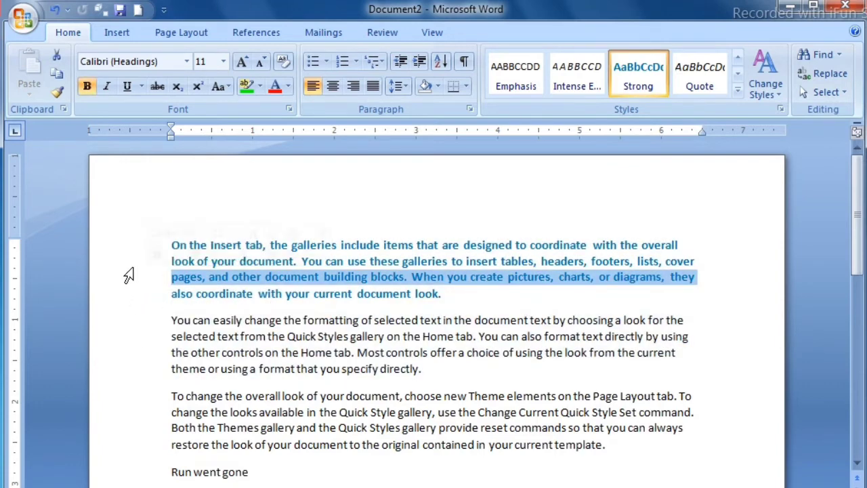
pyautogui.click(128, 275)
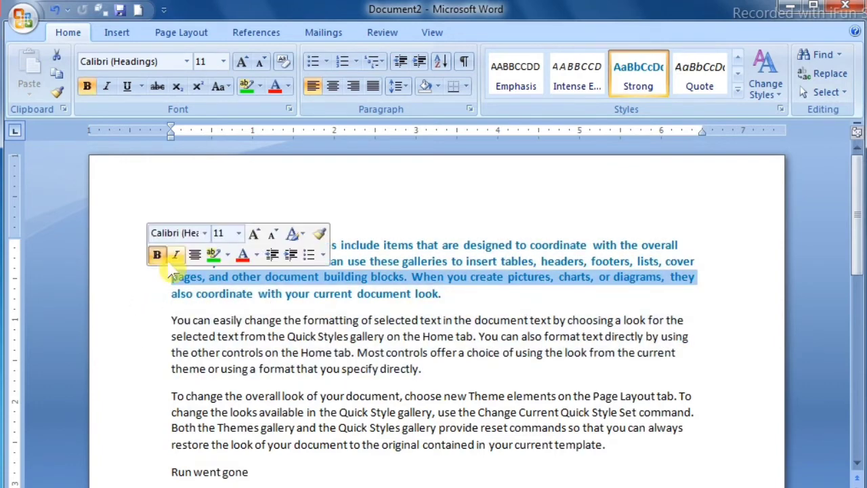
pyautogui.doubleClick(120, 275)
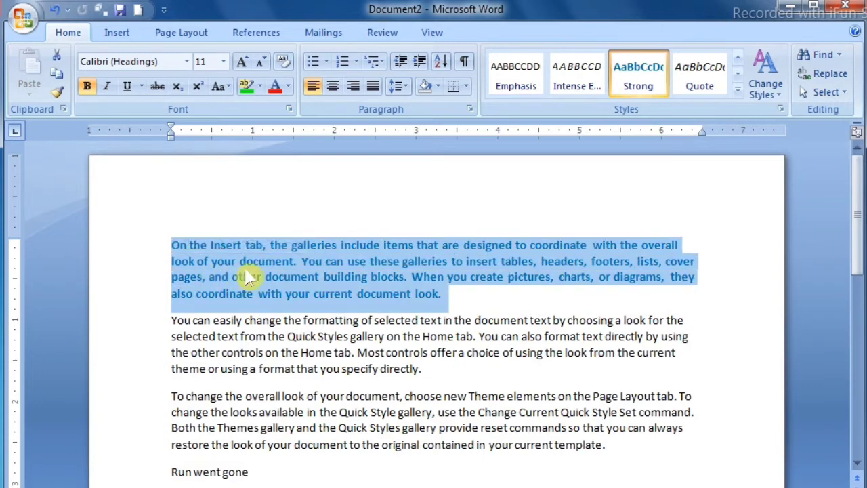
pyautogui.click(345, 369)
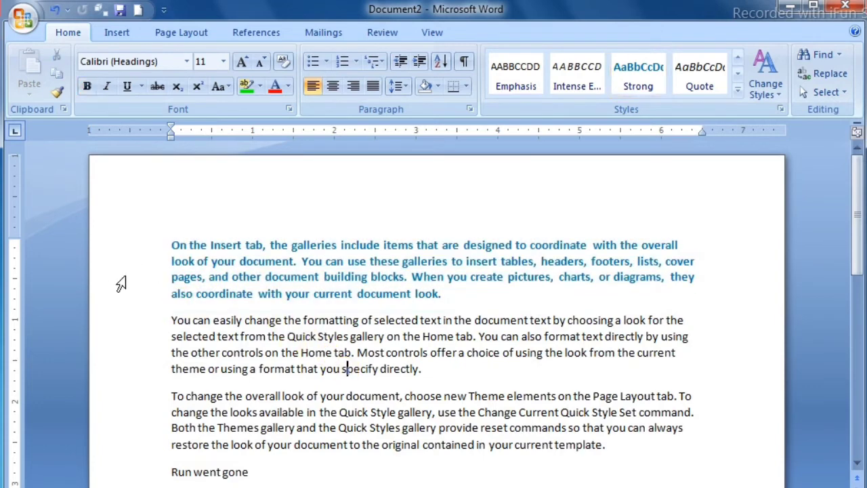
pyautogui.tripleClick(112, 285)
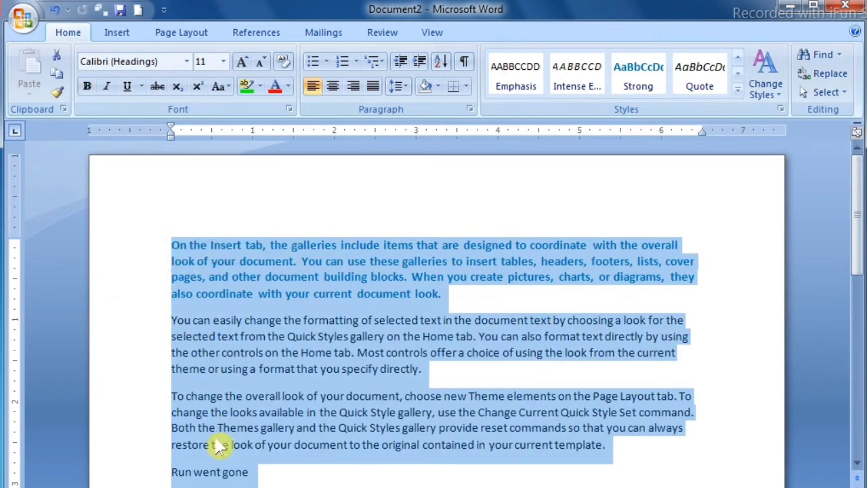
pyautogui.click(274, 449)
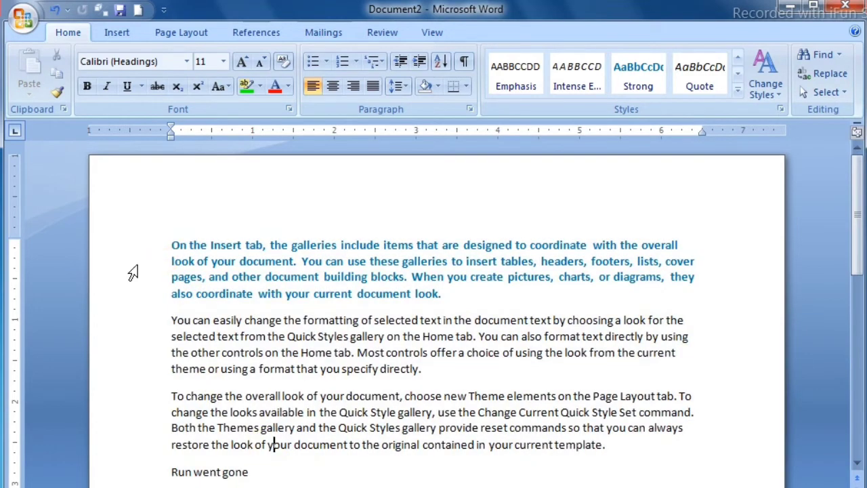
# - From the page margin, select the first paragraph's second line, extend to the paragraph and the entire document, and clear the selection
pyautogui.click(135, 267)
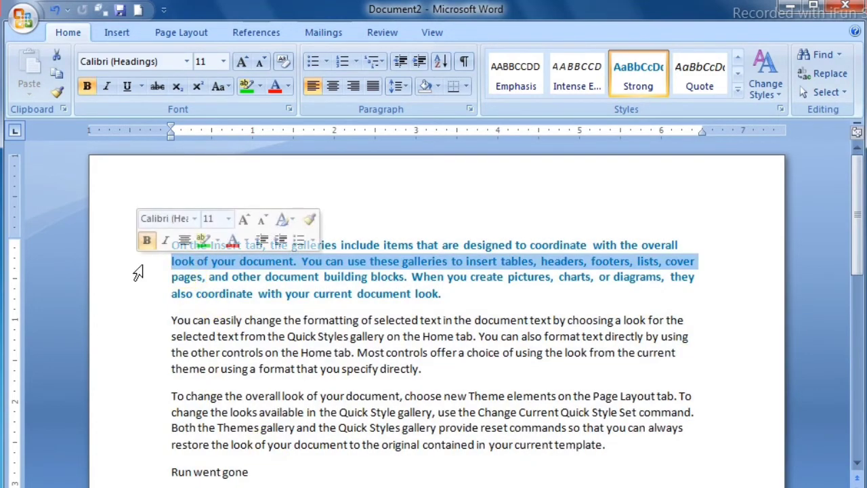
pyautogui.doubleClick(132, 269)
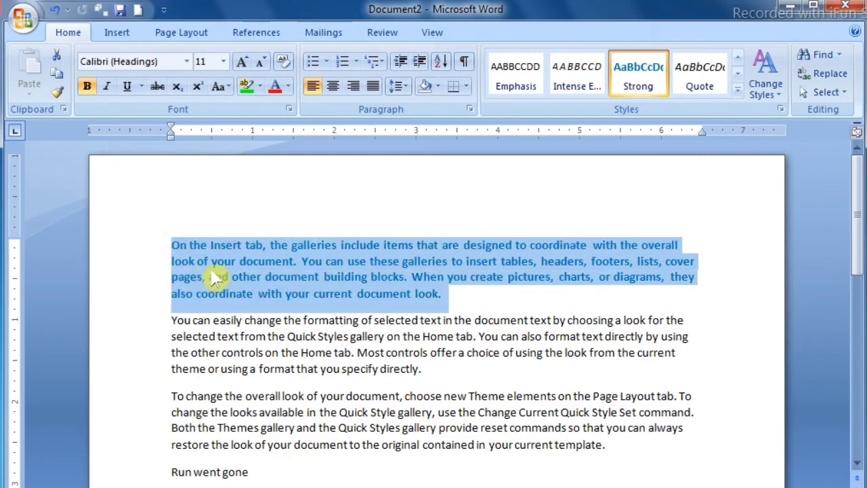
pyautogui.click(138, 270)
pyautogui.doubleClick(138, 270)
pyautogui.click(138, 270)
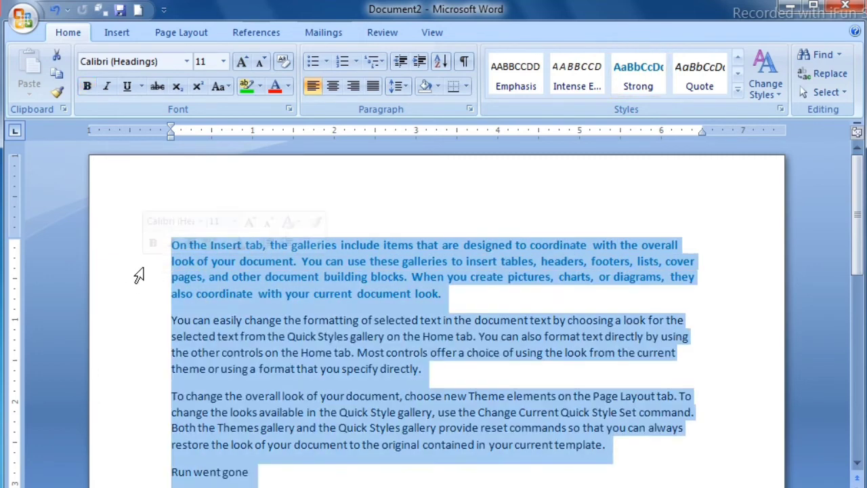
pyautogui.click(332, 336)
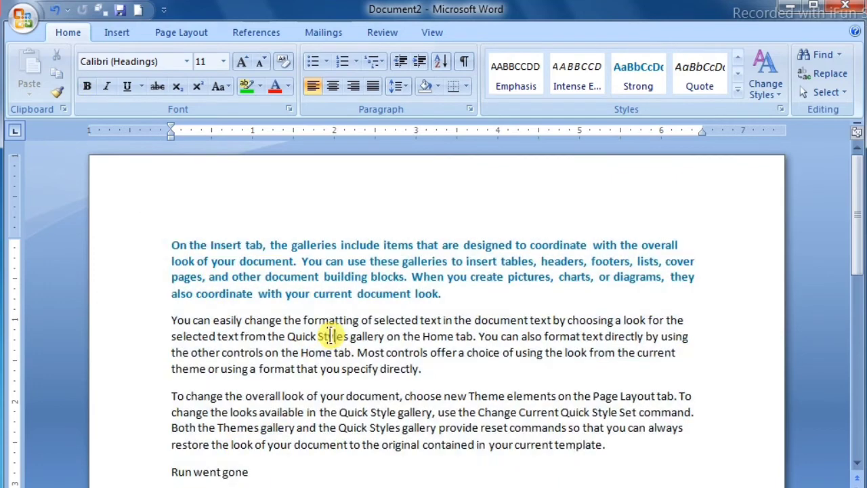
# - Within the text, select the word "When" and the whole first paragraph in turn, and clear the selection
pyautogui.click(431, 286)
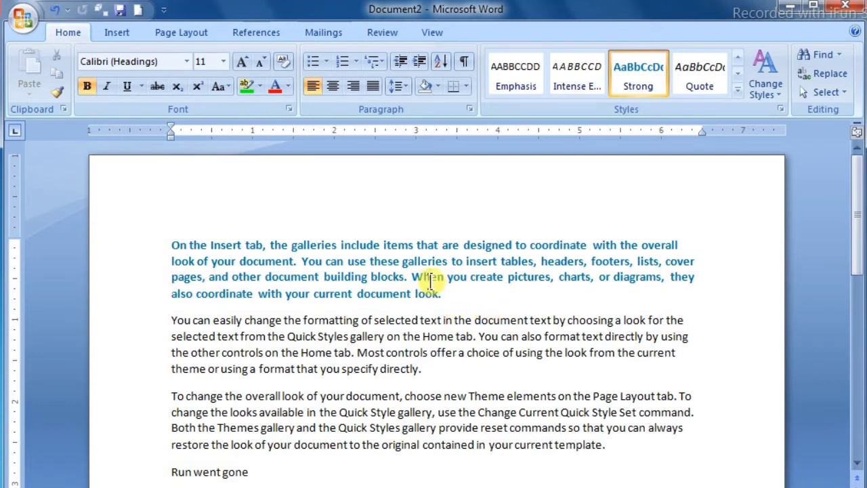
pyautogui.doubleClick(430, 280)
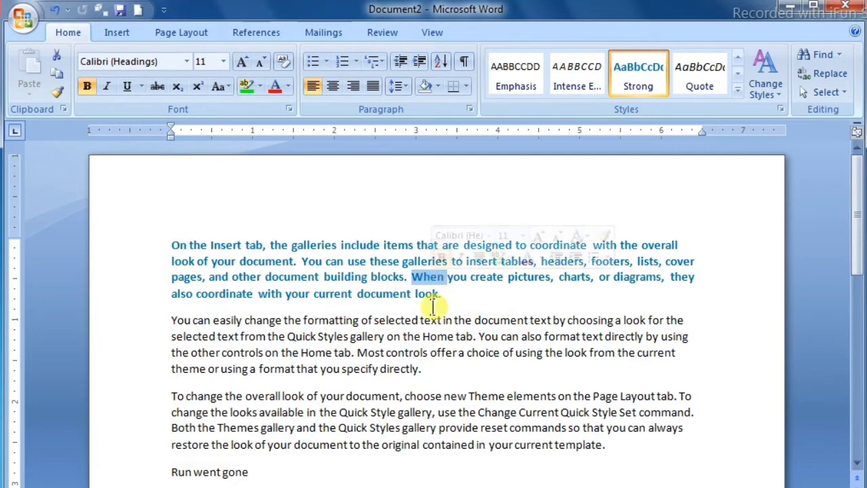
pyautogui.click(431, 290)
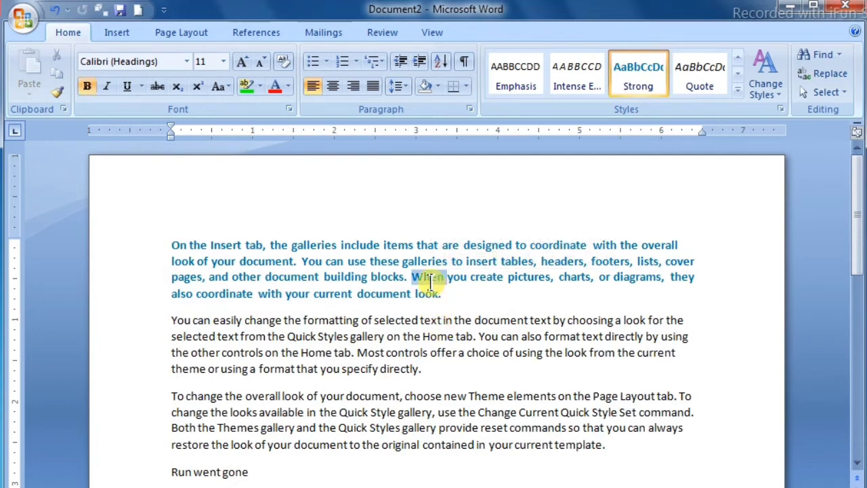
pyautogui.tripleClick(431, 283)
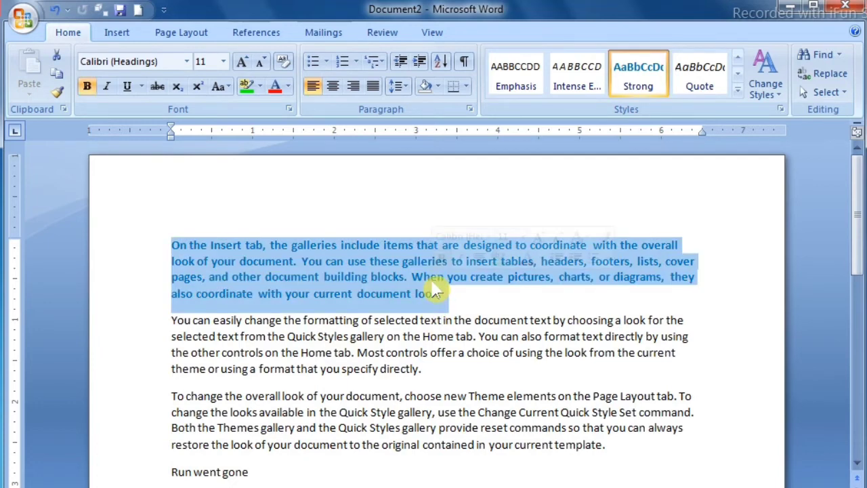
pyautogui.click(430, 306)
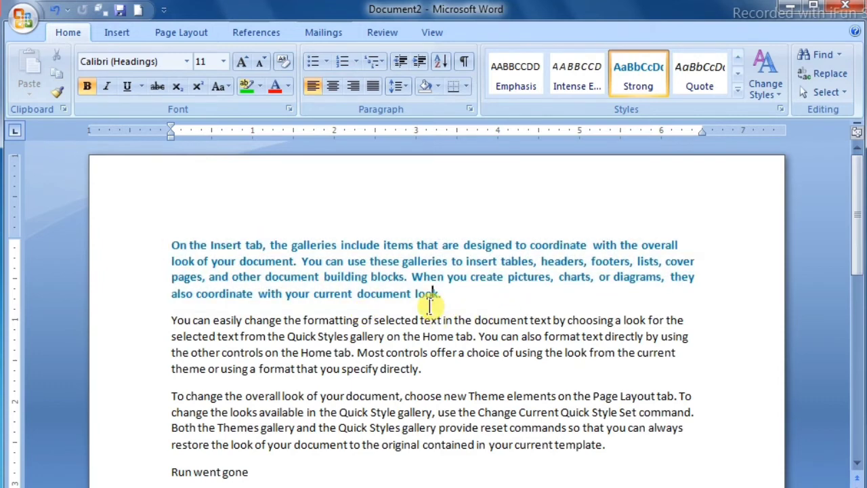
pyautogui.tripleClick(389, 277)
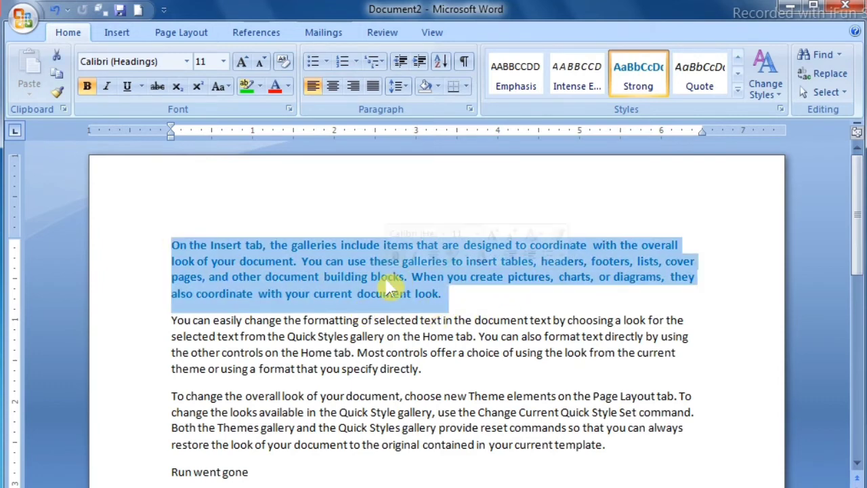
pyautogui.click(393, 293)
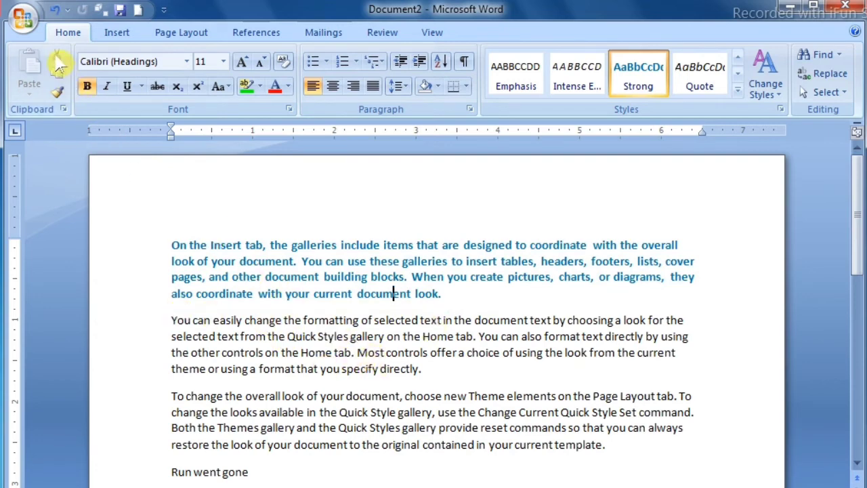
# - Cut the blue first paragraph and paste it below the "Run went gone" line
pyautogui.click(237, 293)
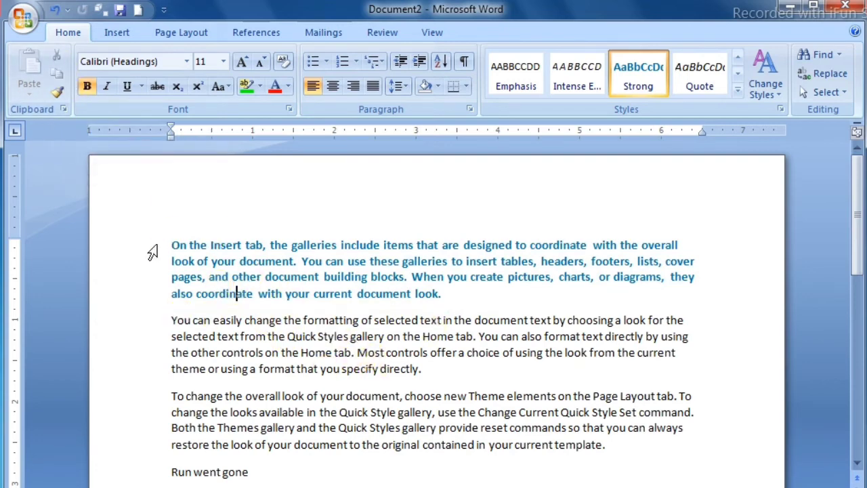
pyautogui.moveTo(151, 251); pyautogui.dragTo(167, 298)
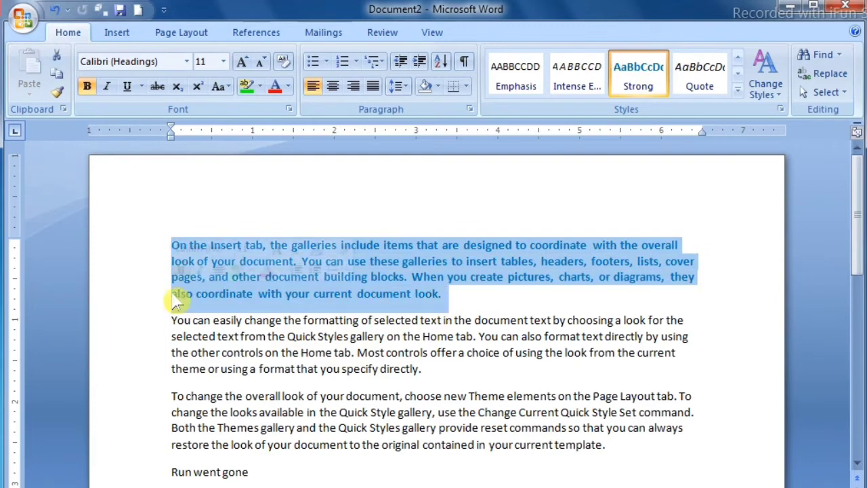
pyautogui.click(58, 58)
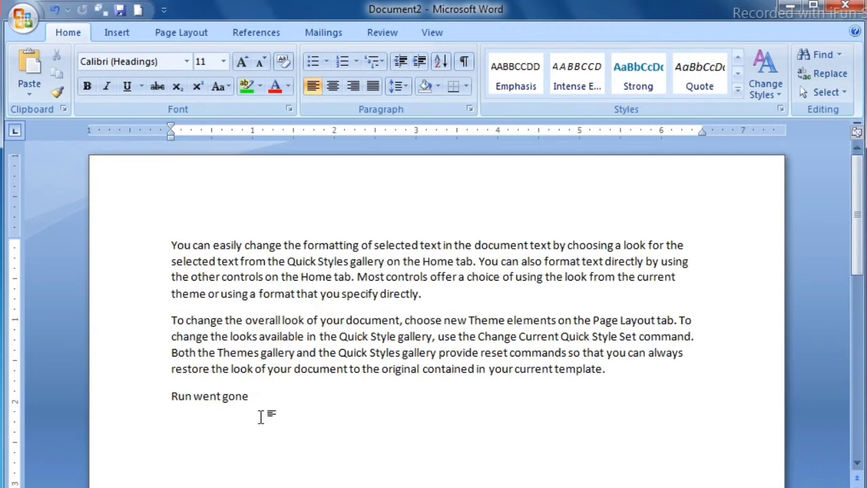
pyautogui.click(30, 76)
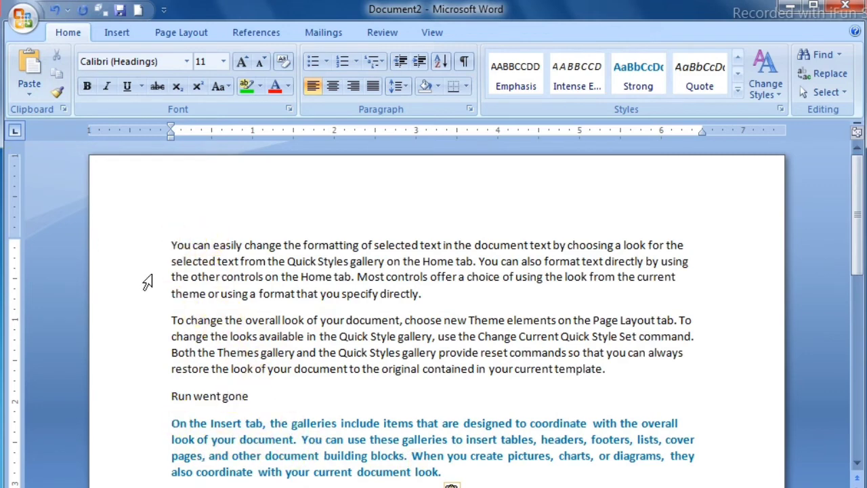
# - Copy the first paragraph, starting "You can easily change", and paste it below the blue paragraph
pyautogui.moveTo(138, 250); pyautogui.dragTo(147, 300)
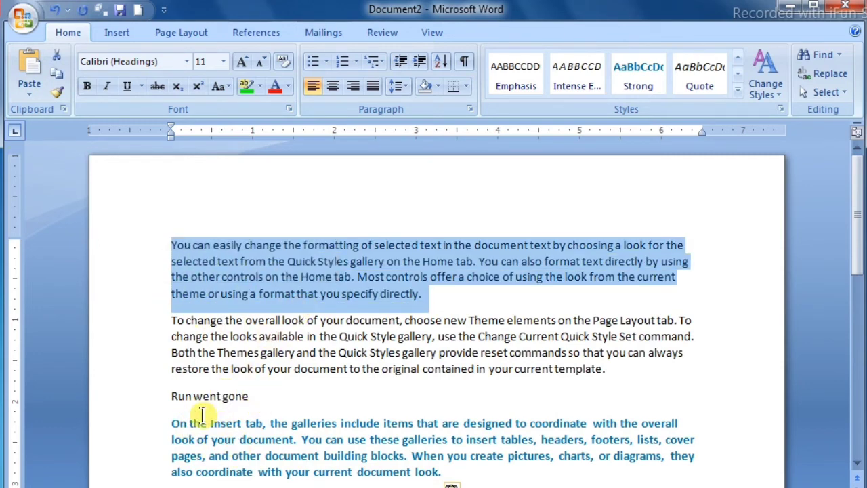
pyautogui.click(58, 75)
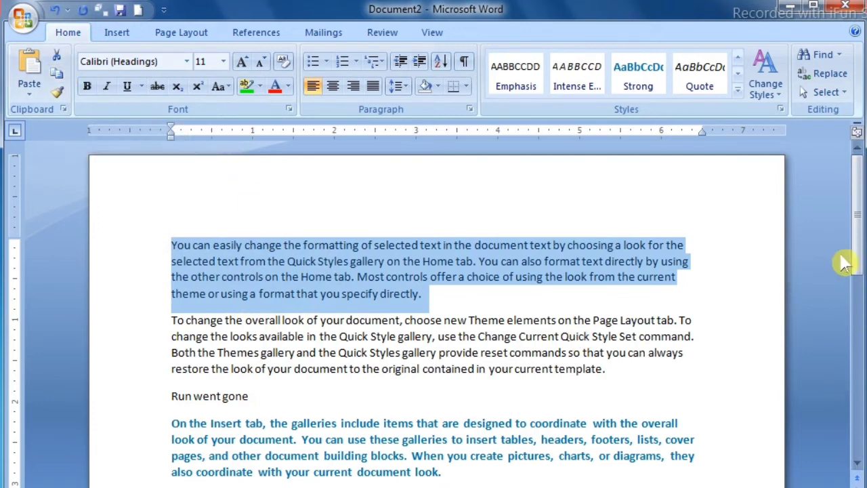
pyautogui.moveTo(857, 261); pyautogui.dragTo(858, 294)
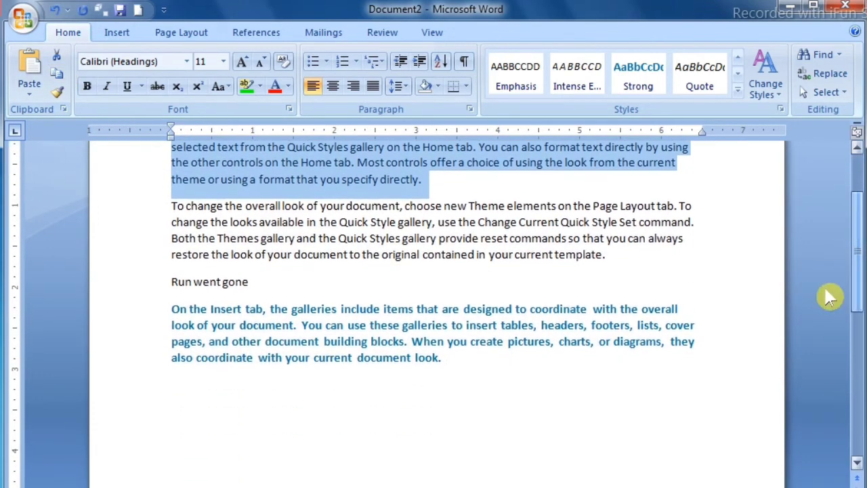
pyautogui.click(182, 383)
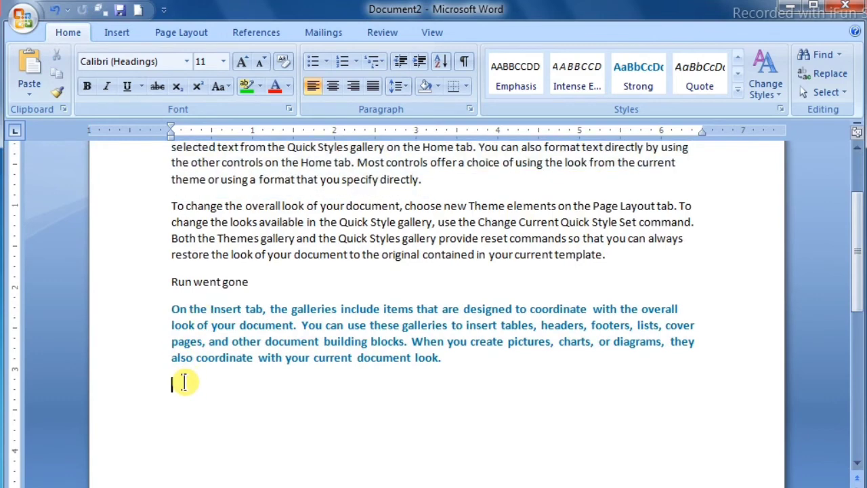
pyautogui.click(31, 68)
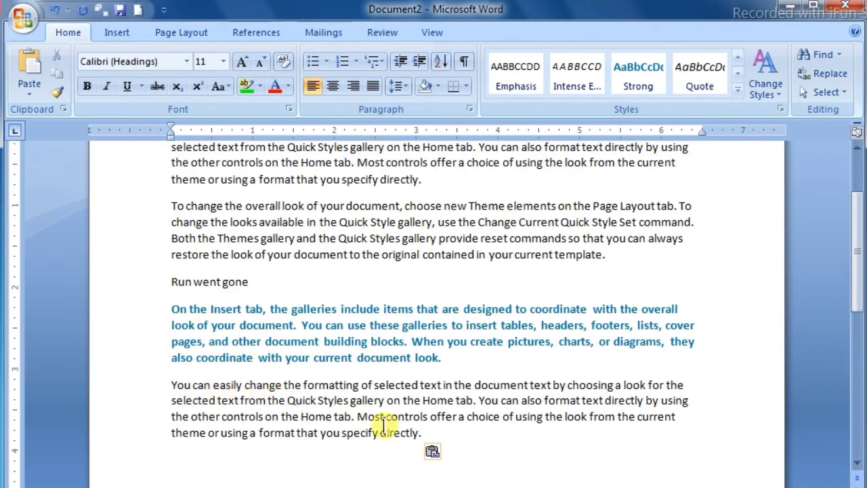
pyautogui.scroll(3, 326, 338)
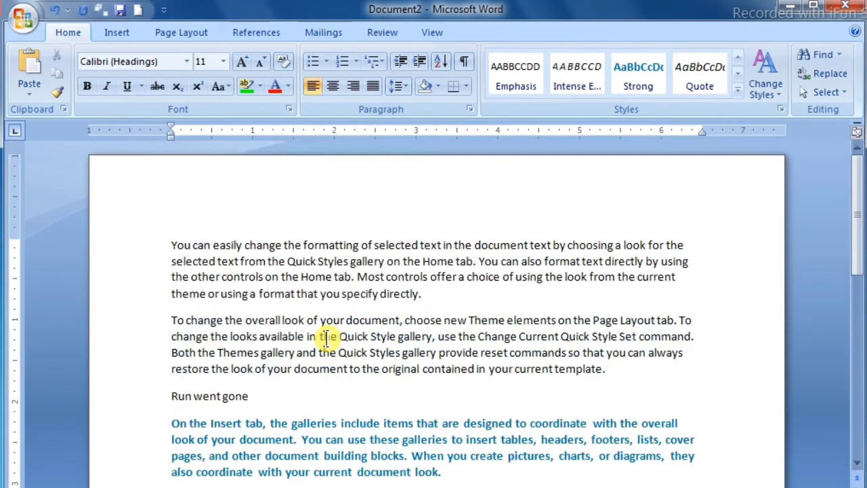
pyautogui.moveTo(175, 246); pyautogui.dragTo(295, 296)
pyautogui.click(352, 326)
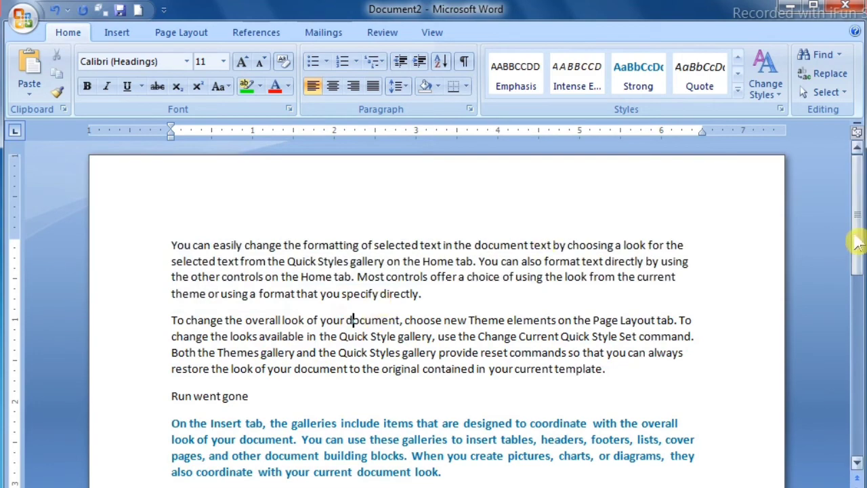
pyautogui.hotkey('ctrl', 'v')
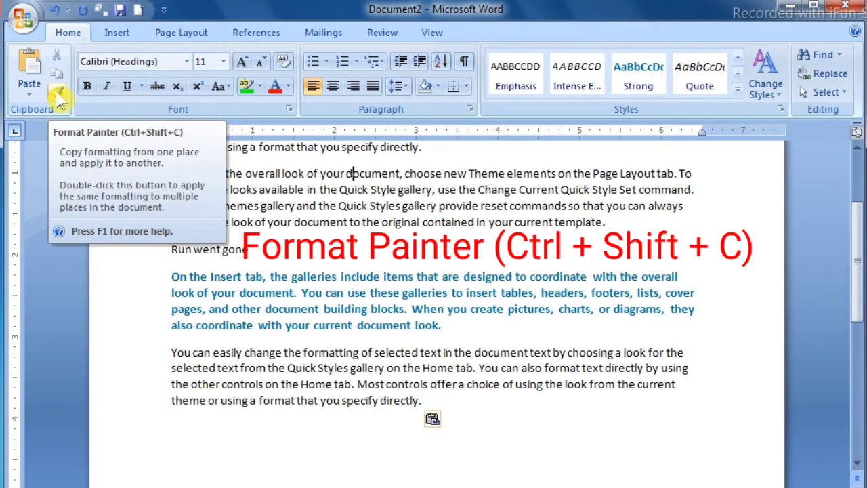
# - Format the first paragraph from "You can easily" through "other controls on the" as red, bold, 14 pt text
pyautogui.scroll(4, 396, 214)
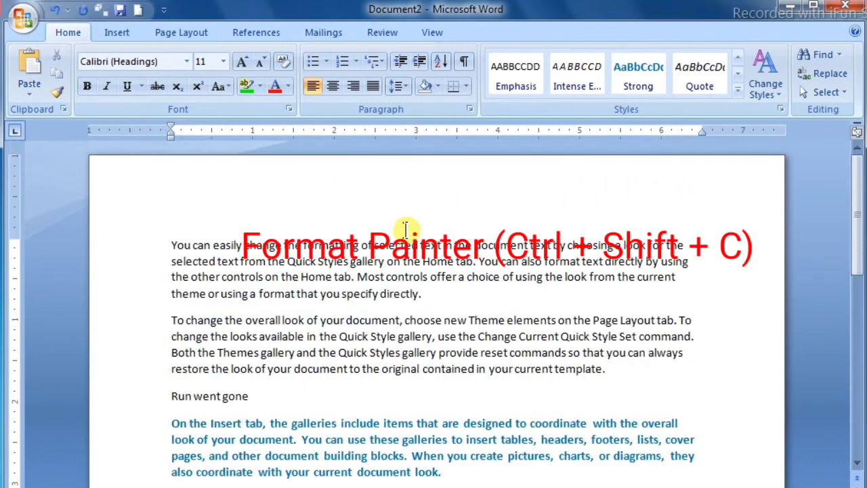
pyautogui.moveTo(173, 245); pyautogui.dragTo(299, 277)
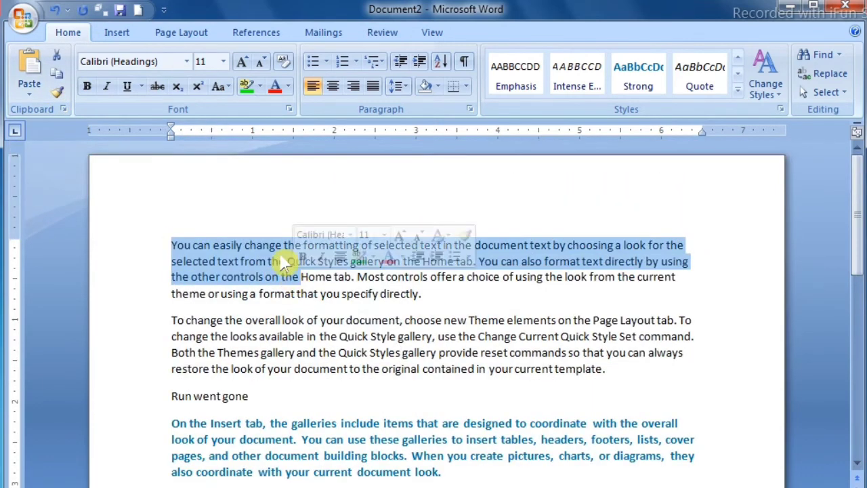
pyautogui.click(274, 86)
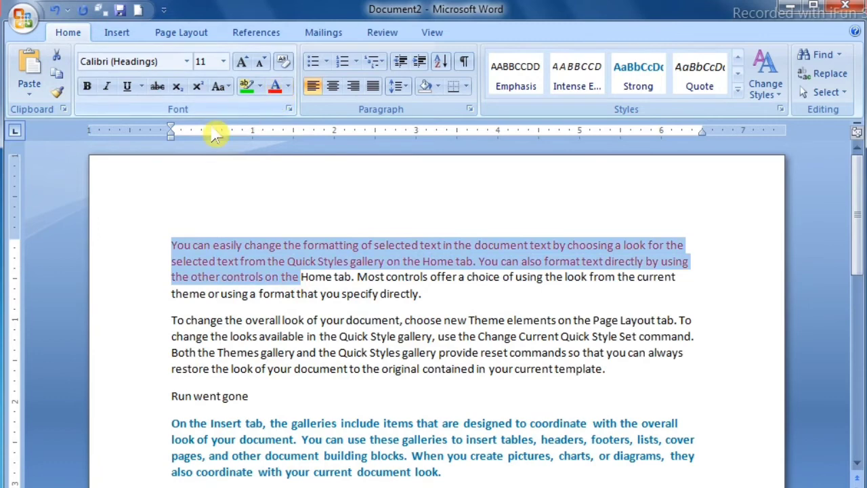
pyautogui.click(87, 86)
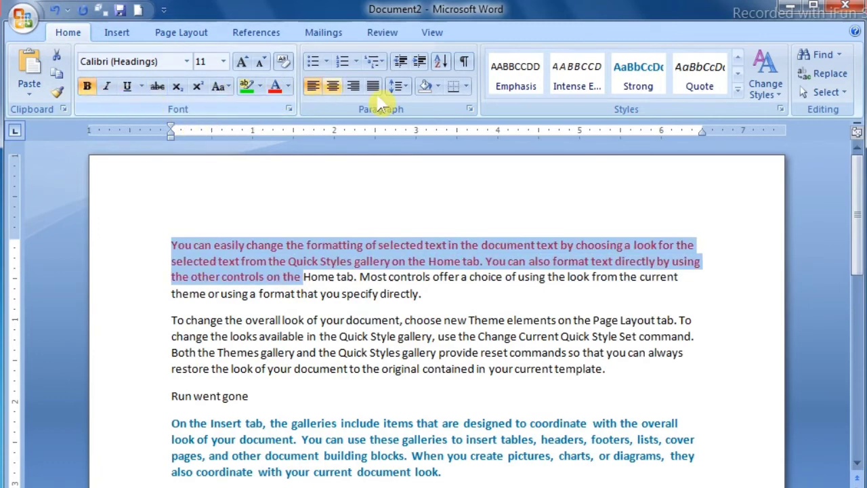
pyautogui.click(242, 63)
pyautogui.click(242, 62)
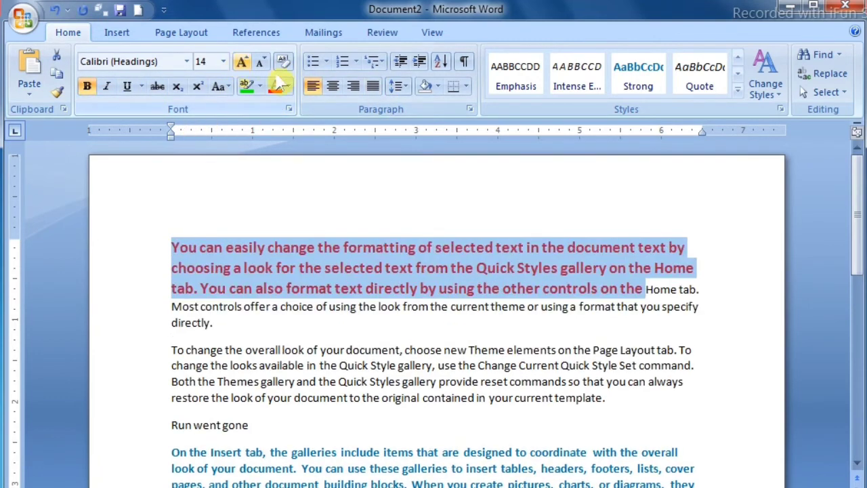
pyautogui.click(407, 298)
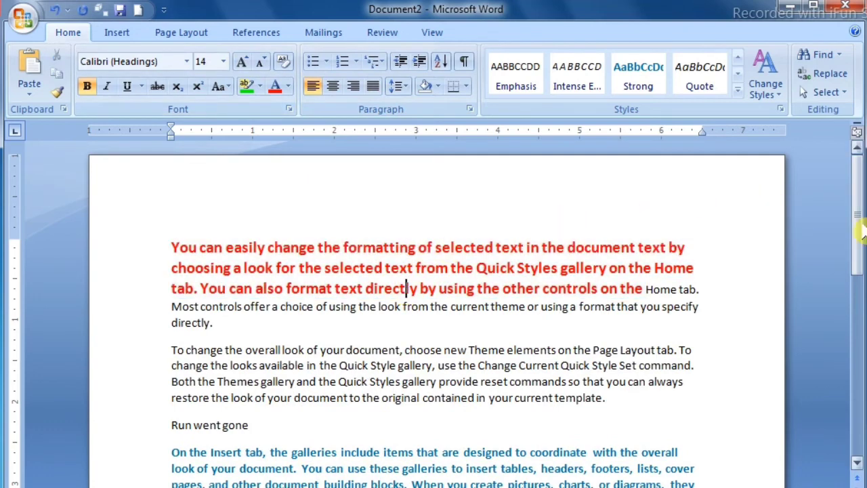
# - Use Format Painter to apply the formatting of "easily change" to the second paragraph from "the overall look" through "Themes gallery and"
pyautogui.scroll(-1, 859, 245)
pyautogui.scroll(-3, 859, 245)
pyautogui.moveTo(324, 159); pyautogui.dragTo(303, 166)
pyautogui.click(278, 275)
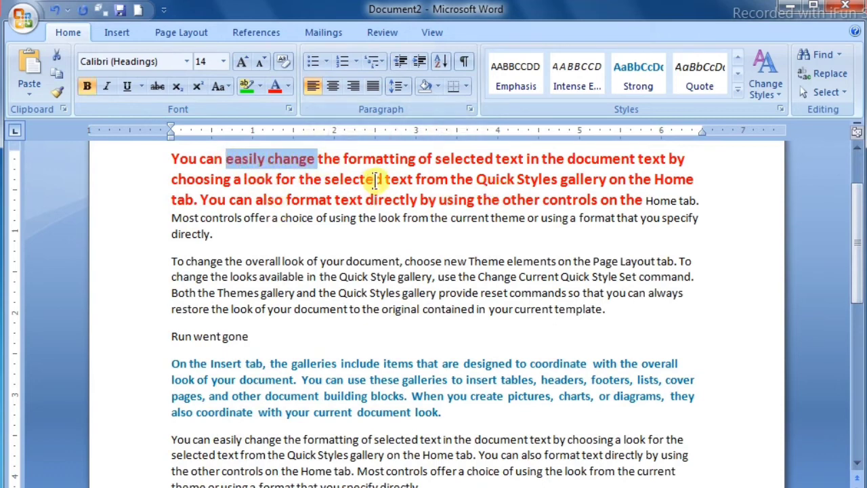
pyautogui.click(58, 95)
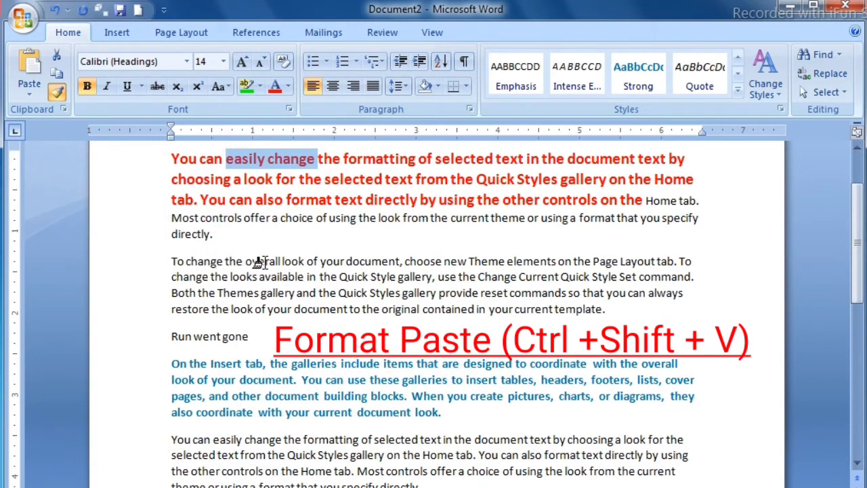
pyautogui.moveTo(236, 261); pyautogui.dragTo(313, 300)
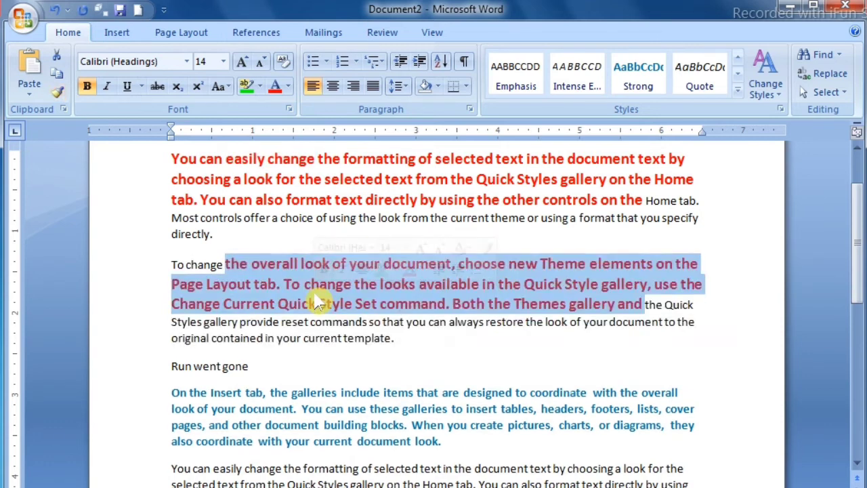
pyautogui.click(275, 180)
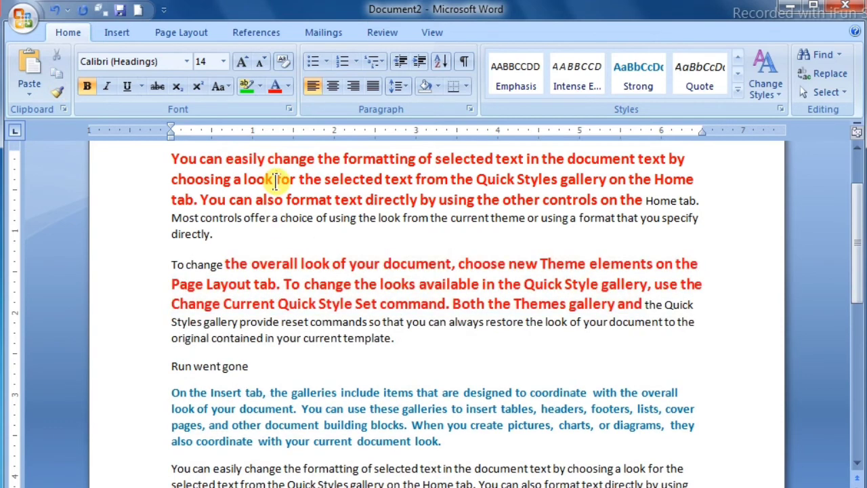
pyautogui.moveTo(271, 262); pyautogui.dragTo(387, 303)
pyautogui.click(388, 302)
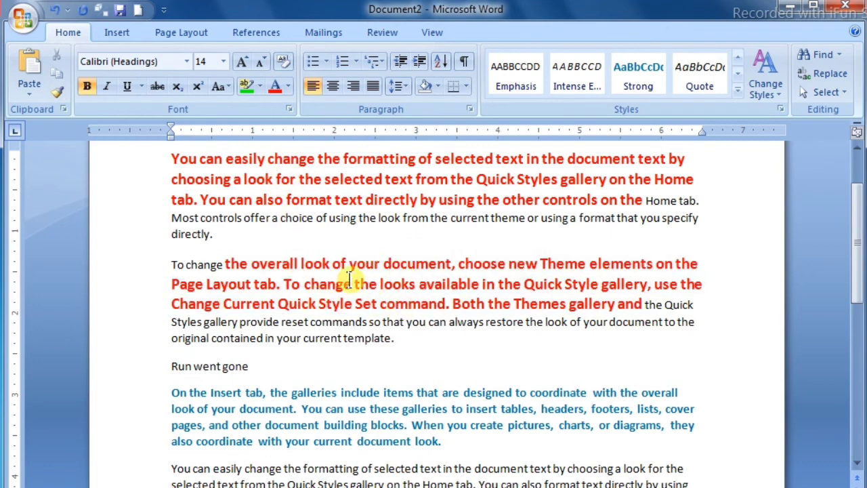
pyautogui.moveTo(293, 265); pyautogui.dragTo(325, 281)
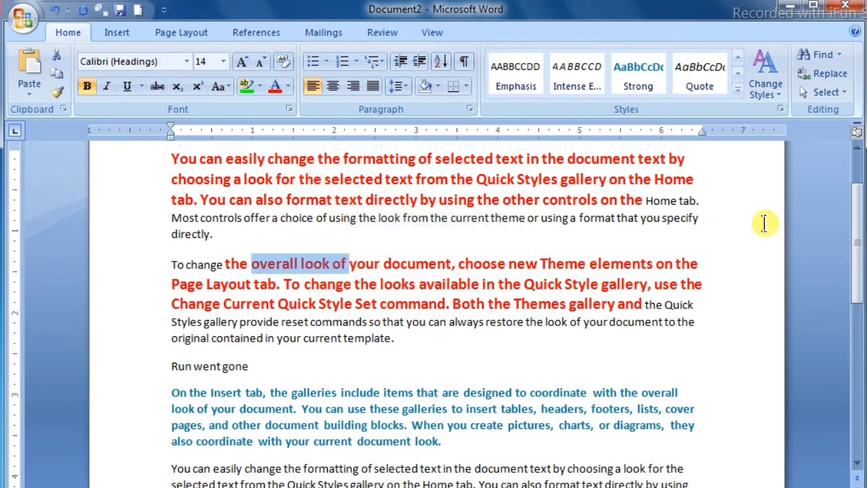
pyautogui.scroll(2, 862, 273)
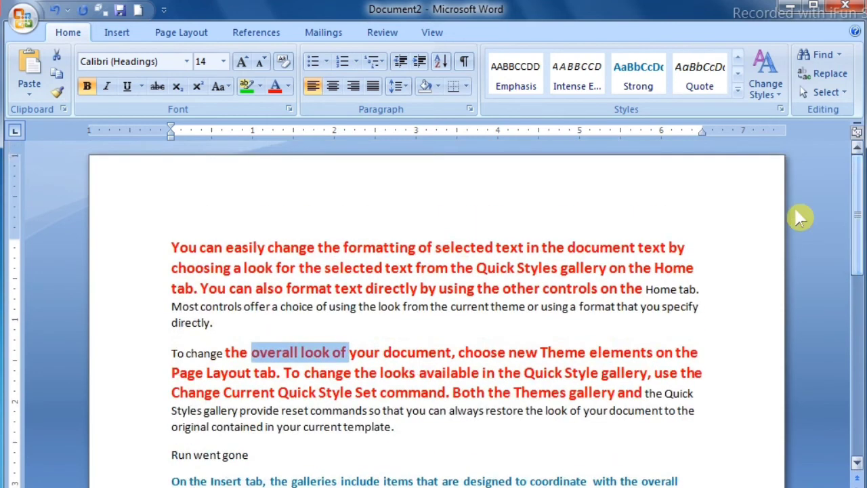
pyautogui.click(350, 285)
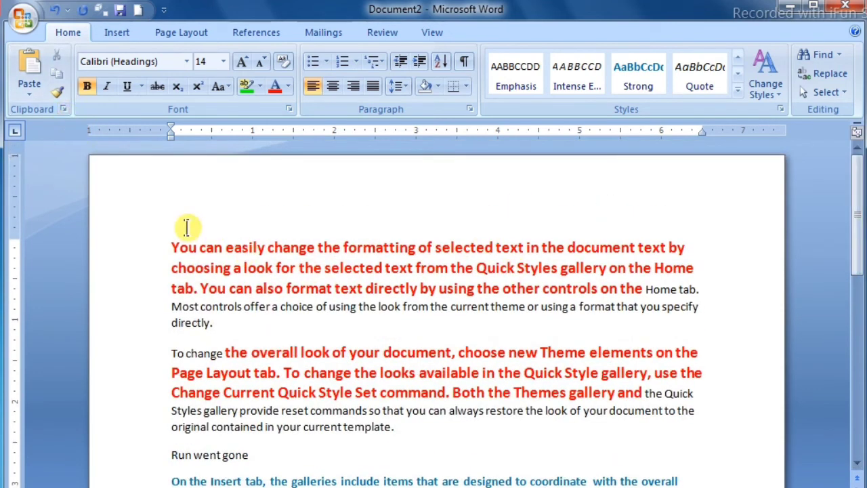
pyautogui.click(174, 245)
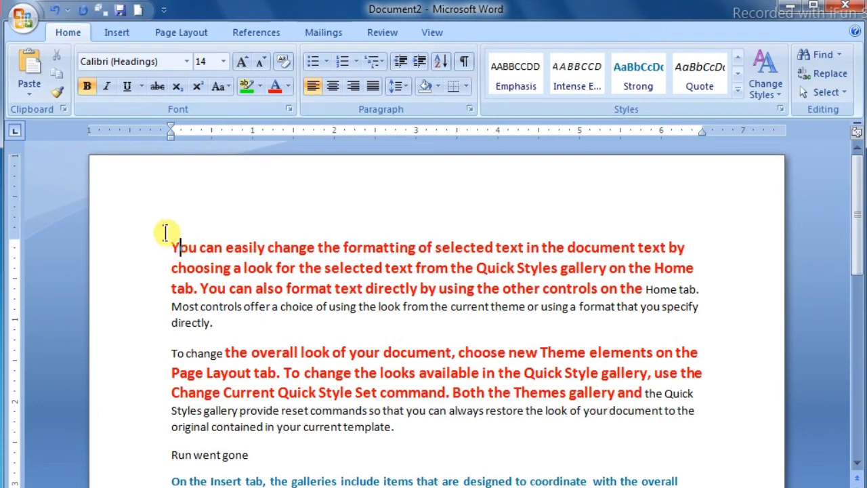
# - Show the Office Clipboard's collected items and clear them all
pyautogui.click(63, 109)
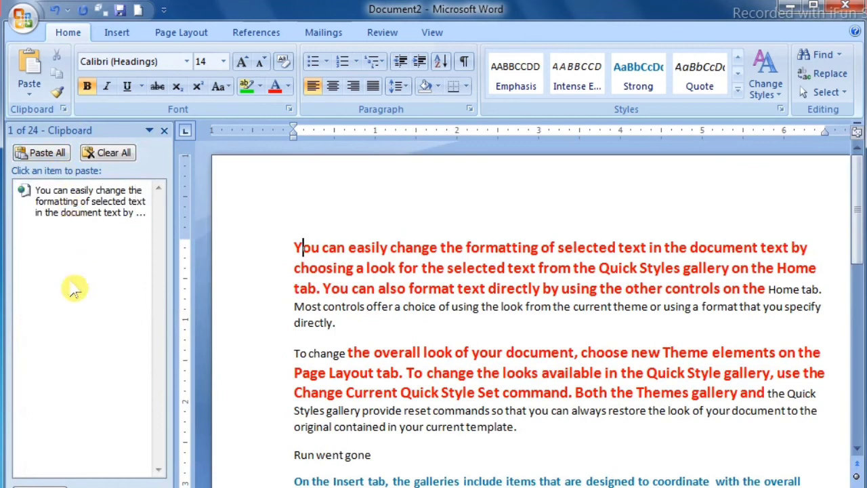
pyautogui.click(441, 288)
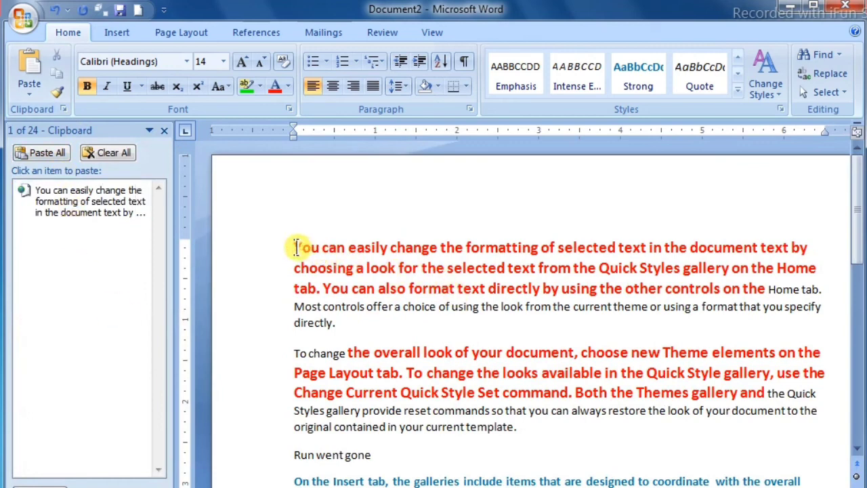
pyautogui.click(122, 155)
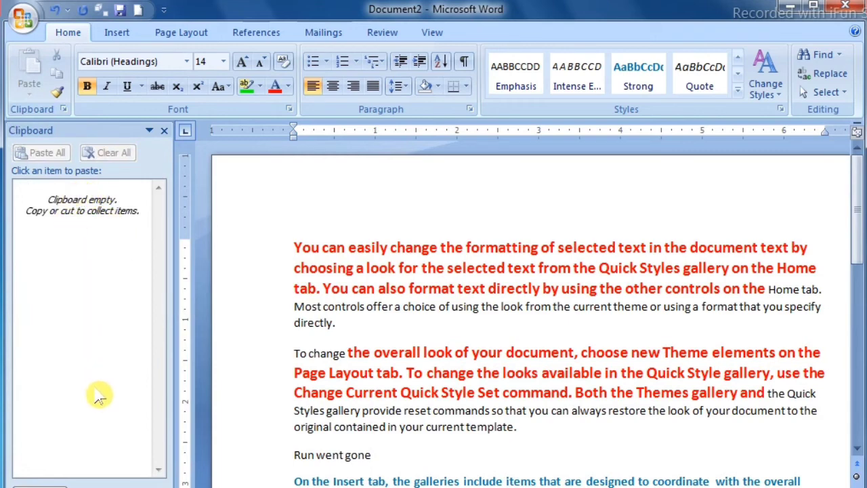
# - Collect two clipboard items from the first paragraph's beginning: cut "You can" and copy the word "easily"
pyautogui.click(346, 269)
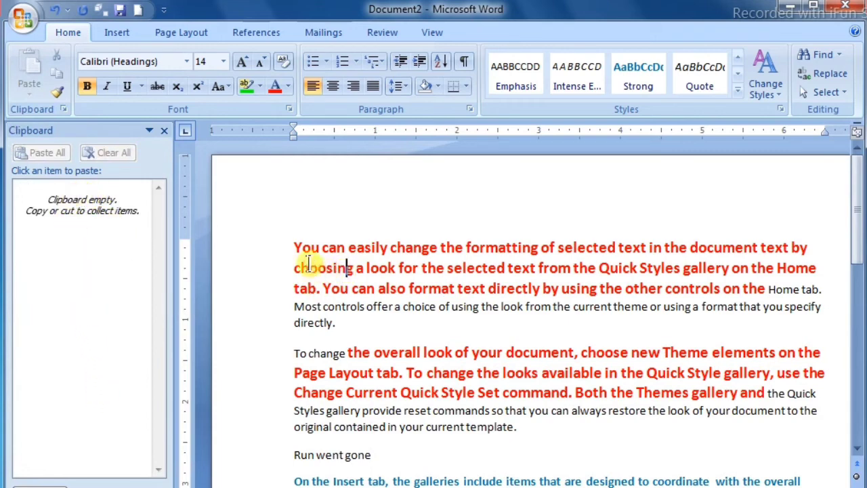
pyautogui.moveTo(294, 247); pyautogui.dragTo(347, 249)
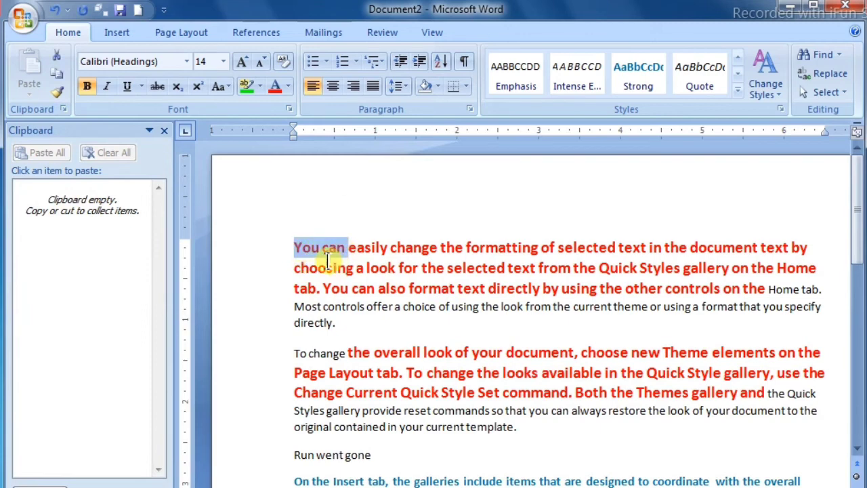
pyautogui.click(58, 59)
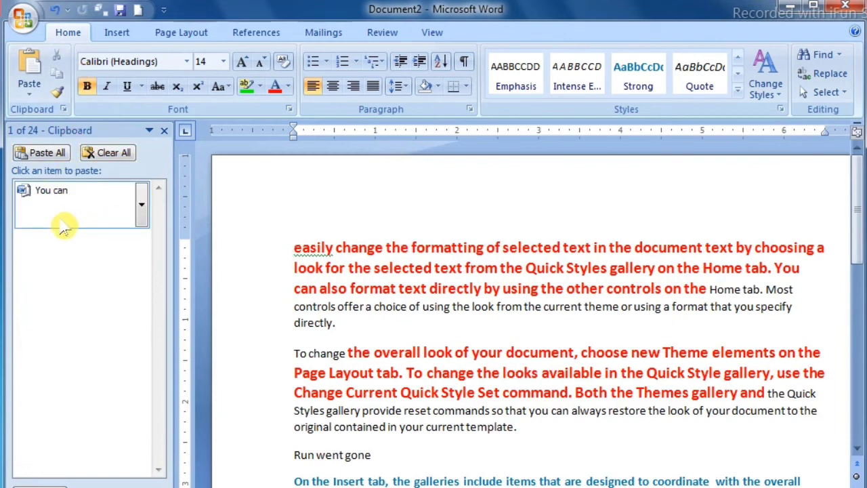
pyautogui.moveTo(292, 246); pyautogui.dragTo(337, 248)
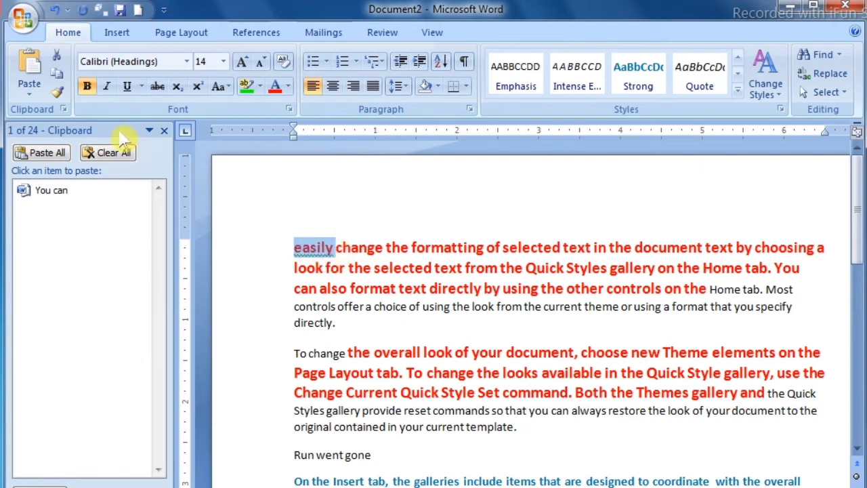
pyautogui.click(59, 79)
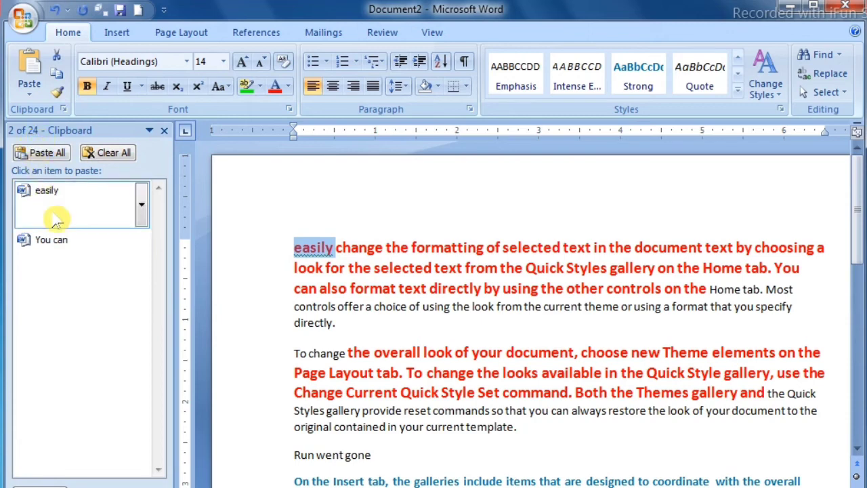
pyautogui.click(342, 324)
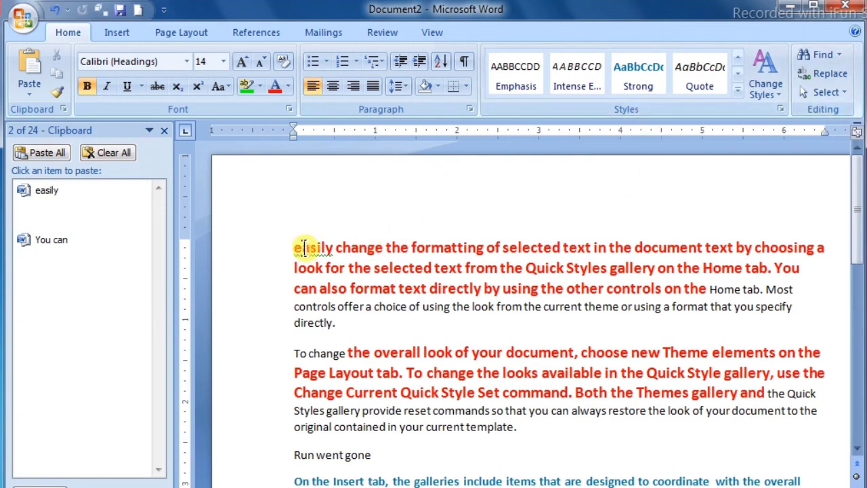
pyautogui.moveTo(292, 247); pyautogui.dragTo(340, 292)
pyautogui.moveTo(367, 317); pyautogui.dragTo(378, 331)
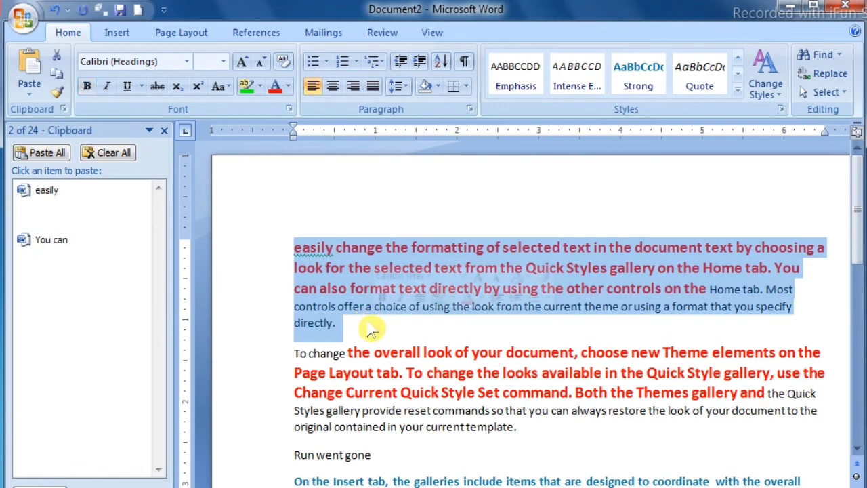
pyautogui.click(364, 322)
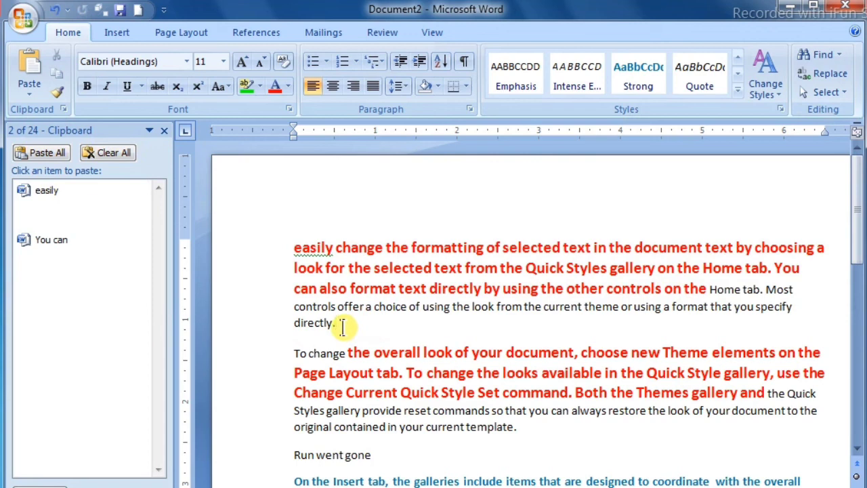
pyautogui.moveTo(342, 325); pyautogui.dragTo(295, 258)
pyautogui.click(345, 291)
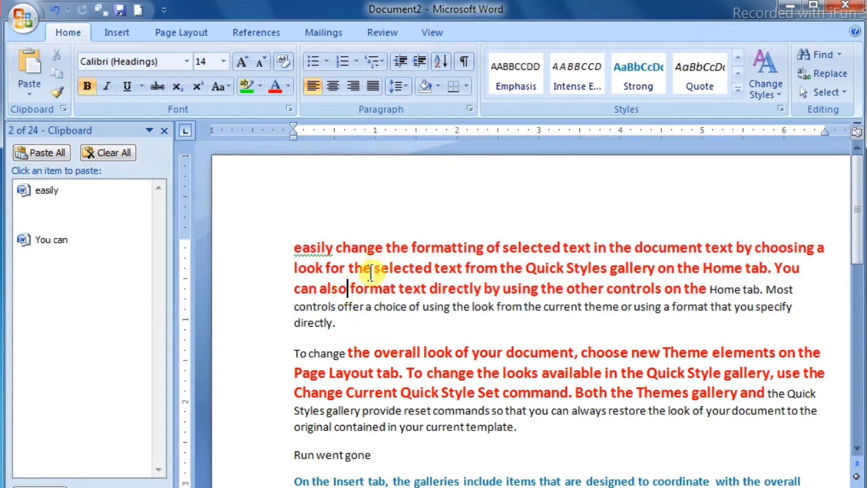